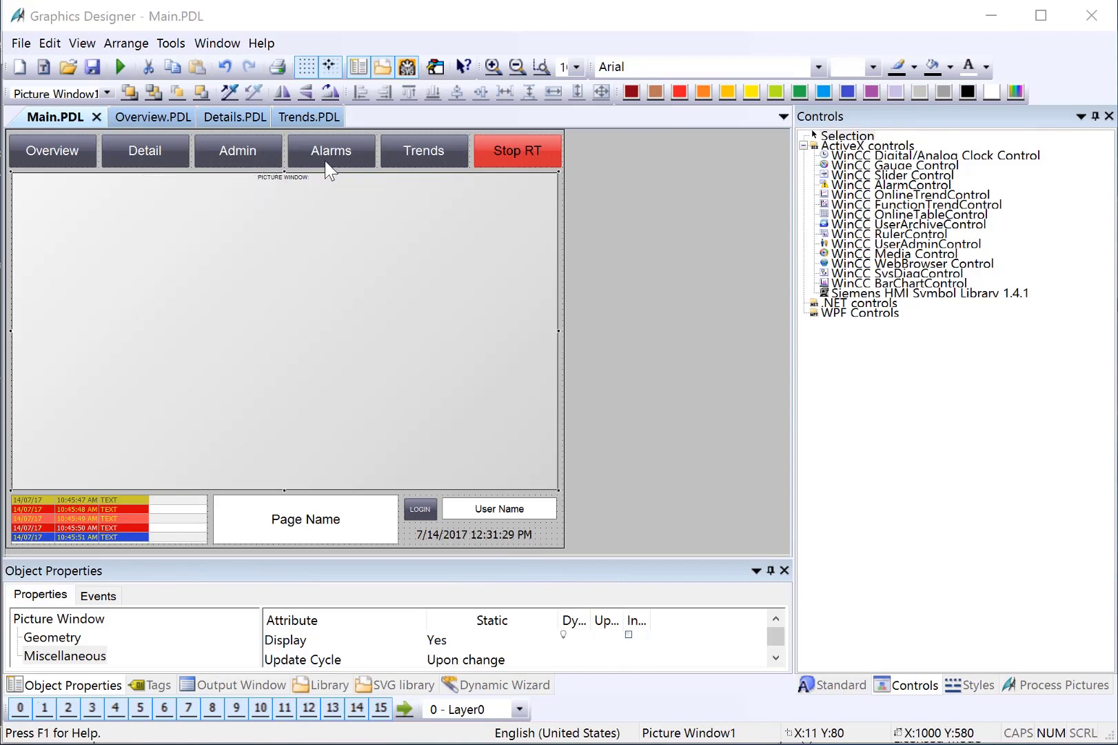
- Select Picture Window1, the large picture window below the navigation bar on Main.PDL
click(278, 262)
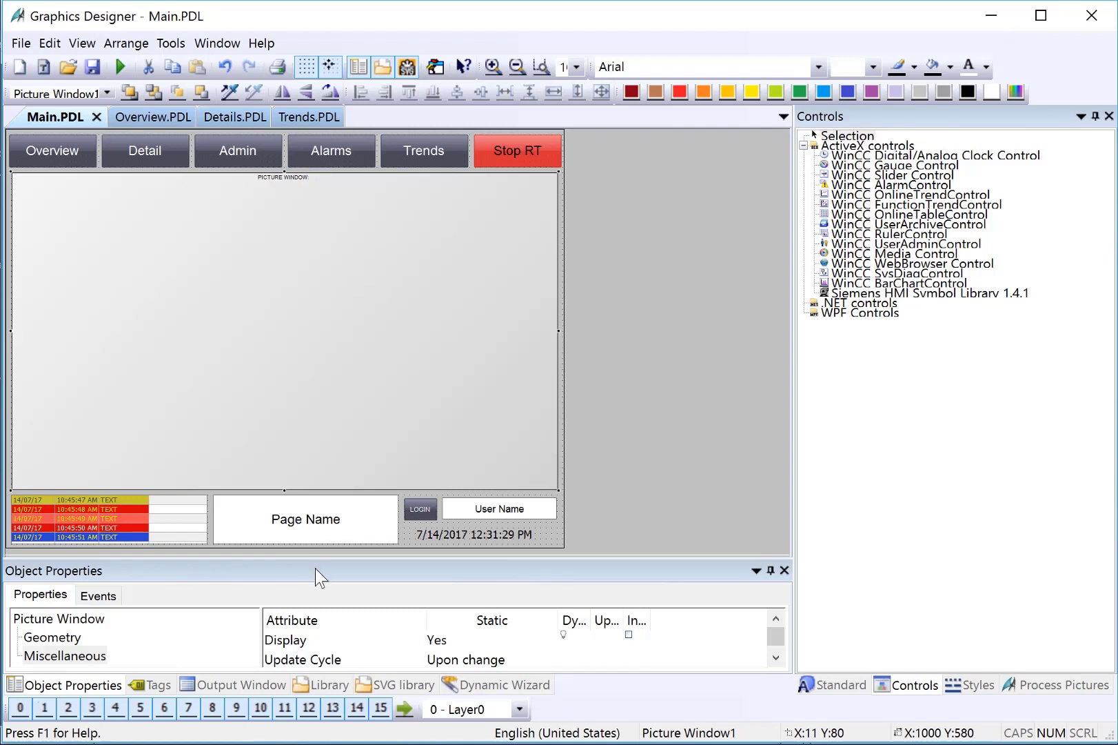
- Enlarge the attribute list and set the picture window's Border to Yes
drag(305, 555, 287, 424)
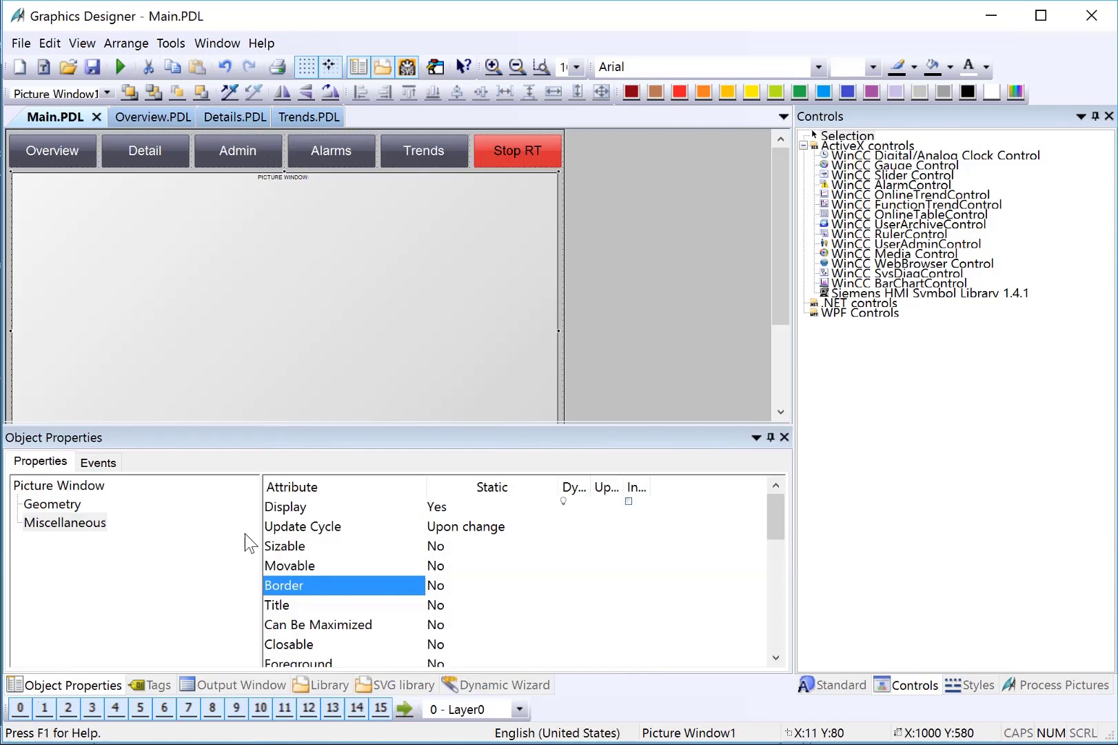
scroll(71, 539, down, 2)
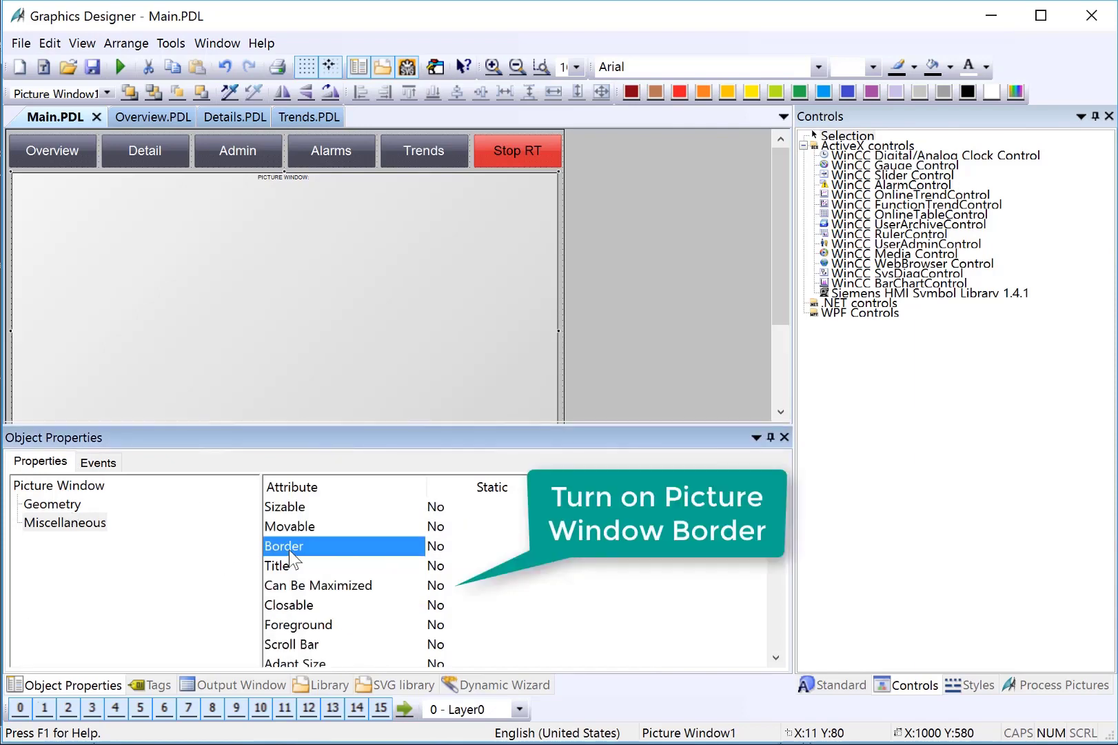
double_click(415, 588)
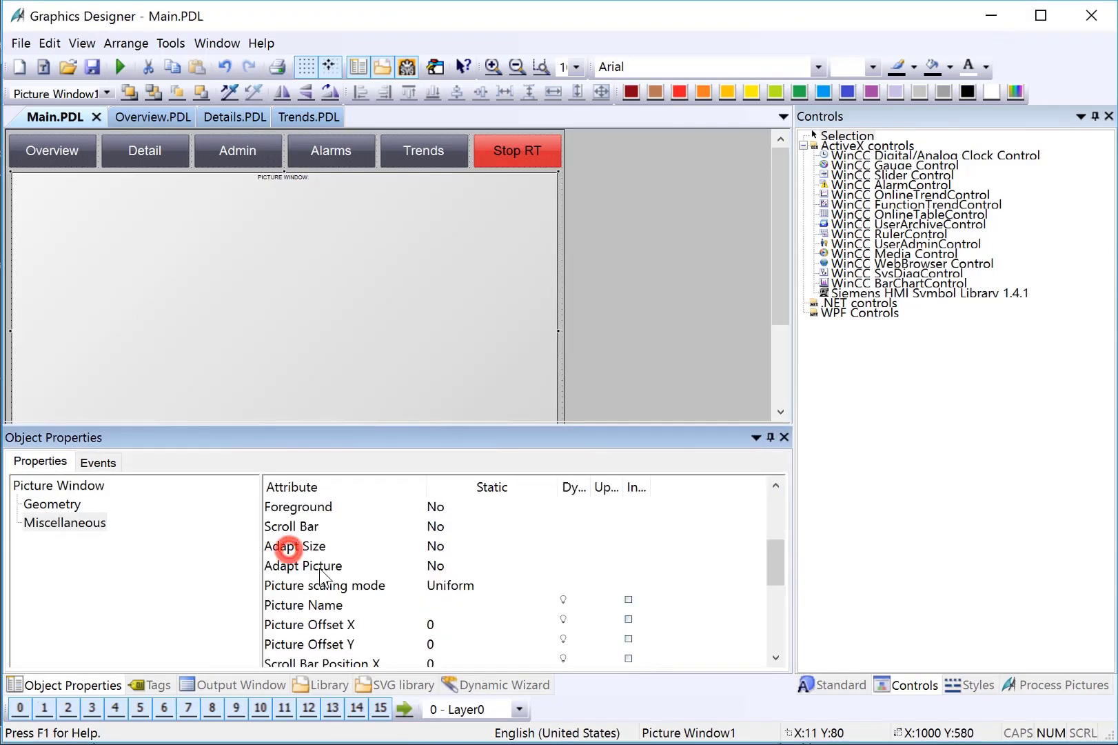
- Set the picture window's Picture Name to Overview.PDL
scroll(288, 545, down, 1)
click(304, 548)
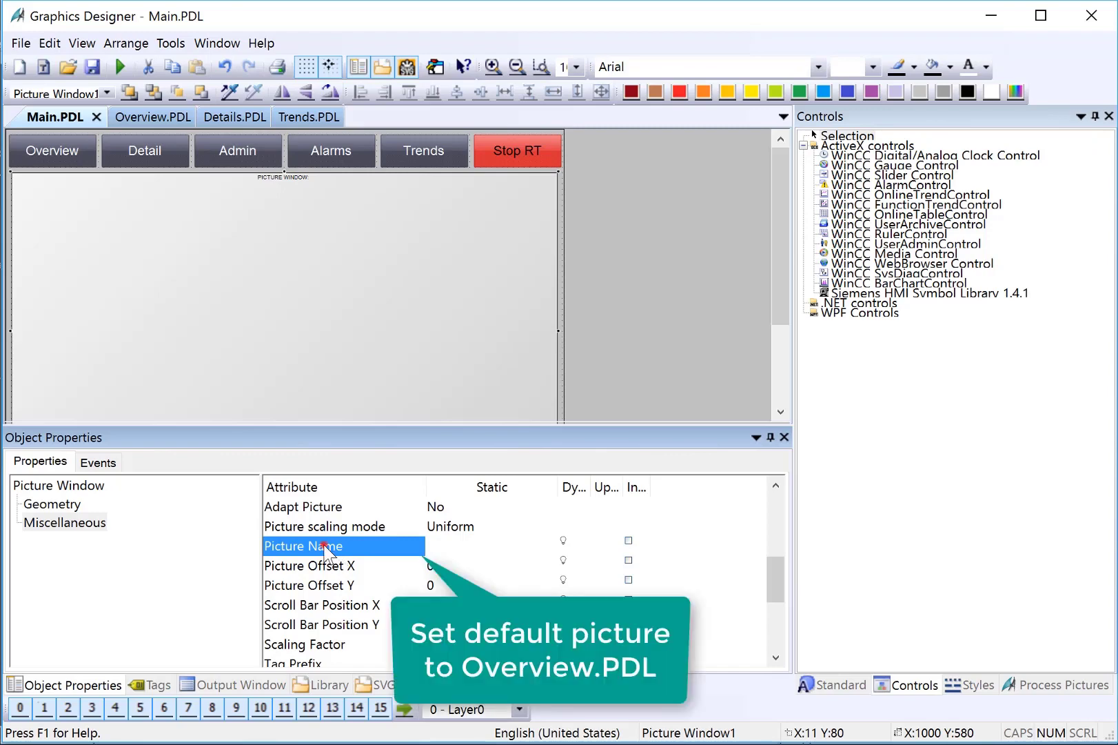
double_click(337, 546)
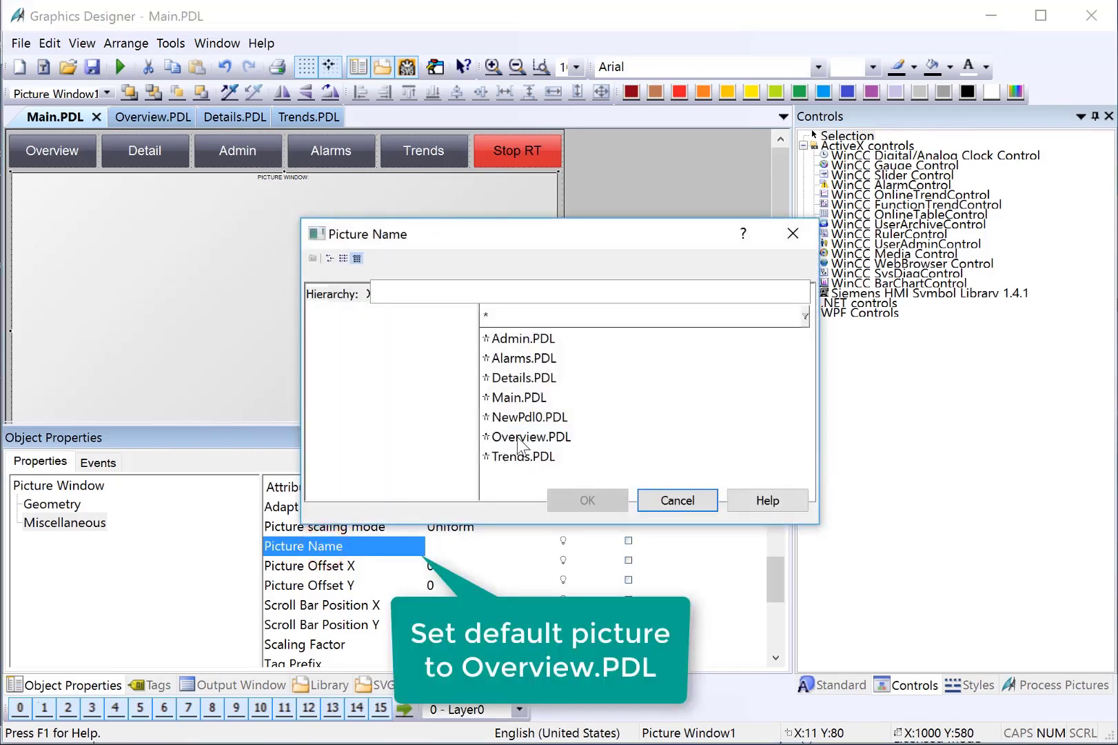
click(524, 436)
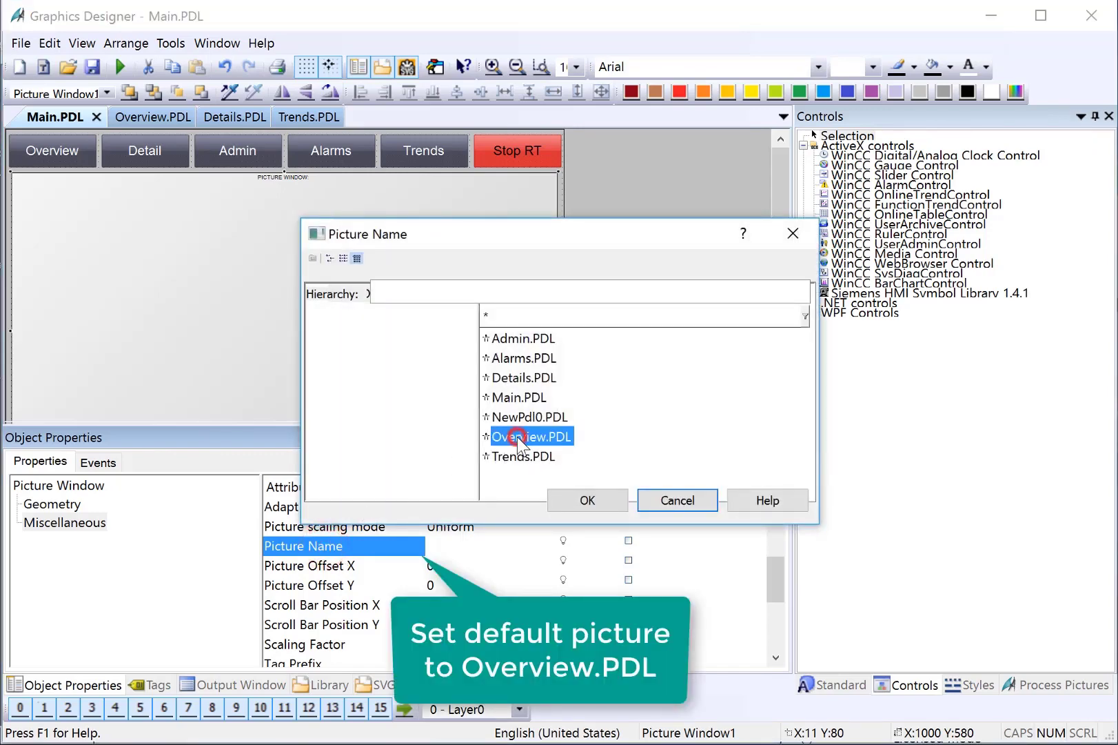
click(600, 500)
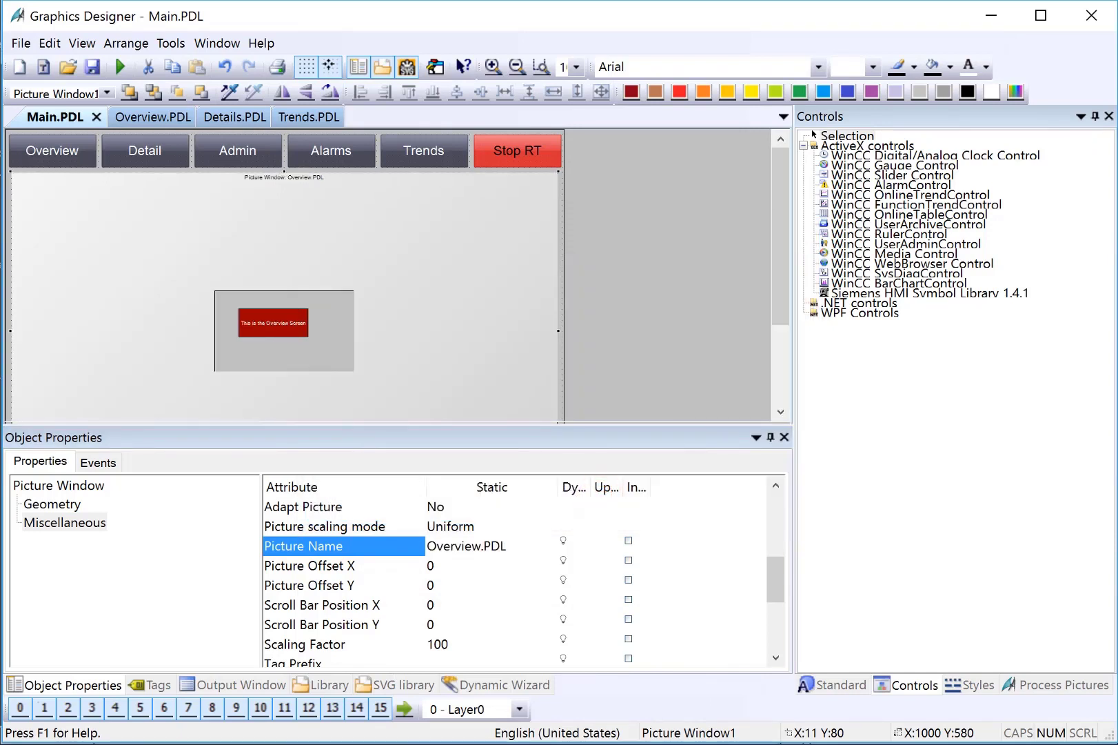
- Save Main.PDL and activate runtime to view Overview in the picture window
click(93, 67)
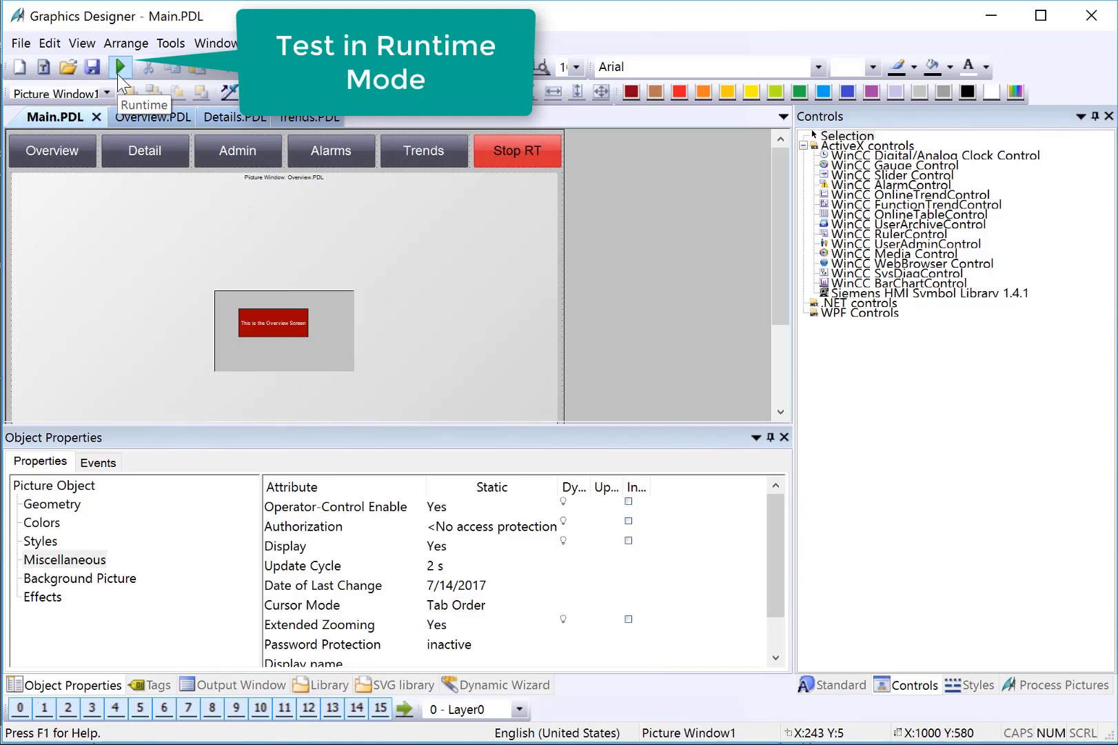
click(119, 69)
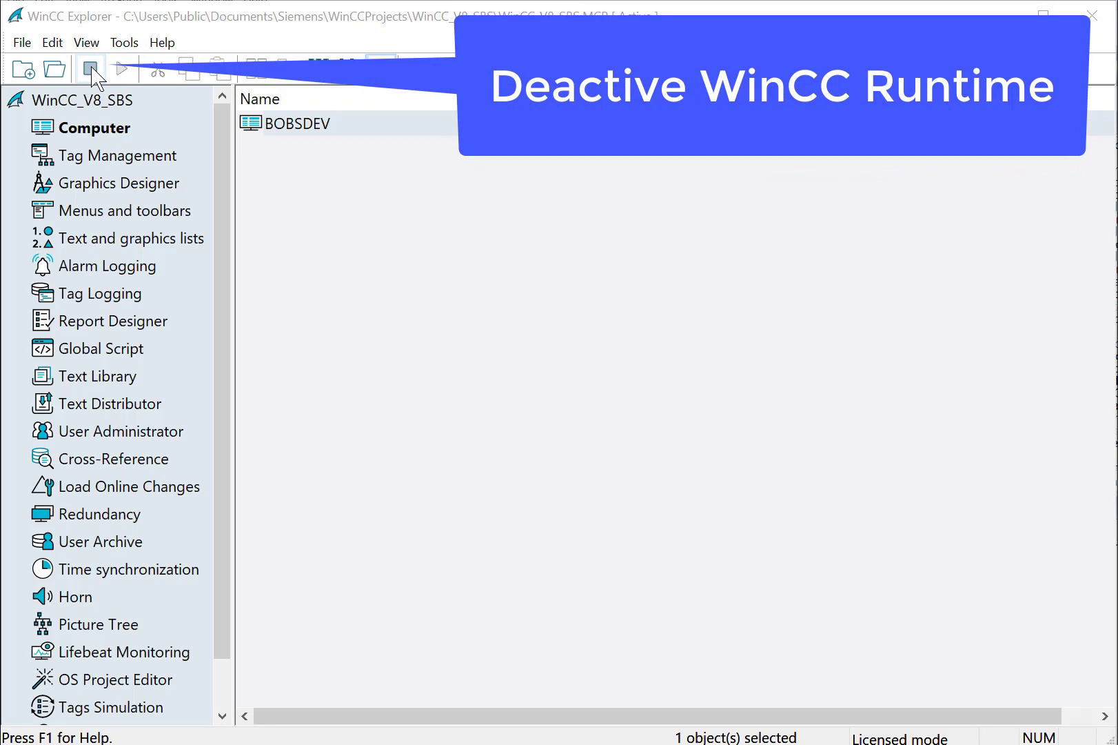
- Deactivate runtime for project WinCC_V8_SBS from the WinCC Explorer toolbar
click(91, 69)
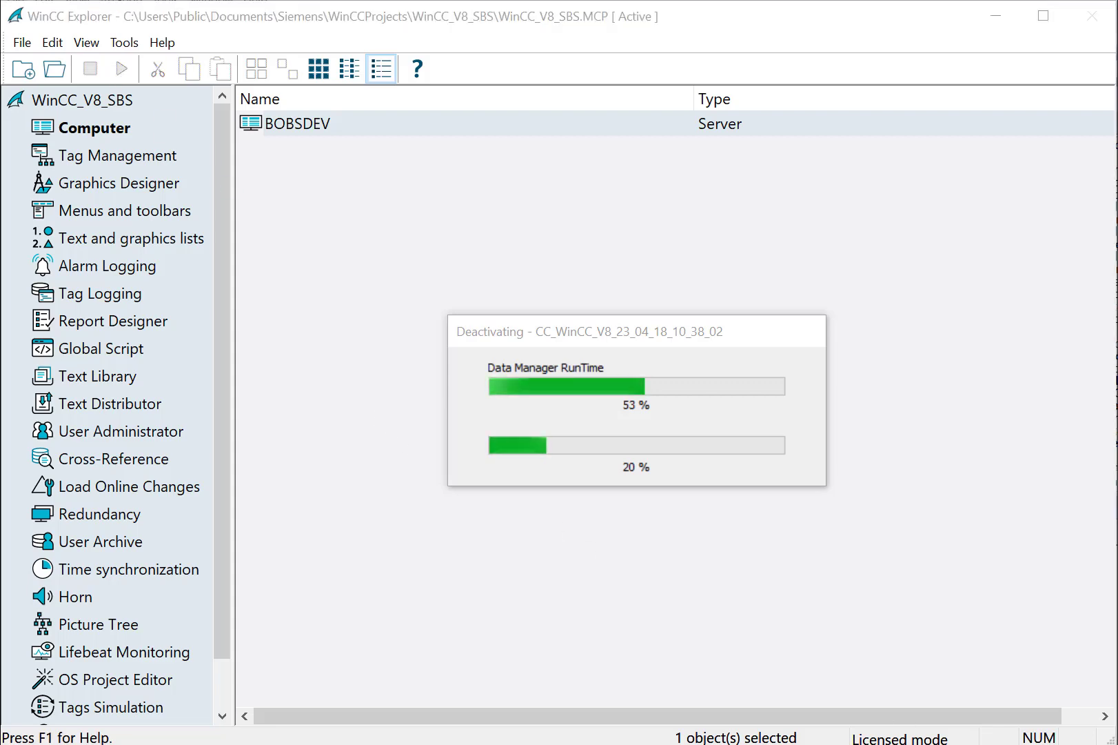
- Enable Adapt picture in the BOBSDEV computer's runtime Window Attributes
double_click(271, 135)
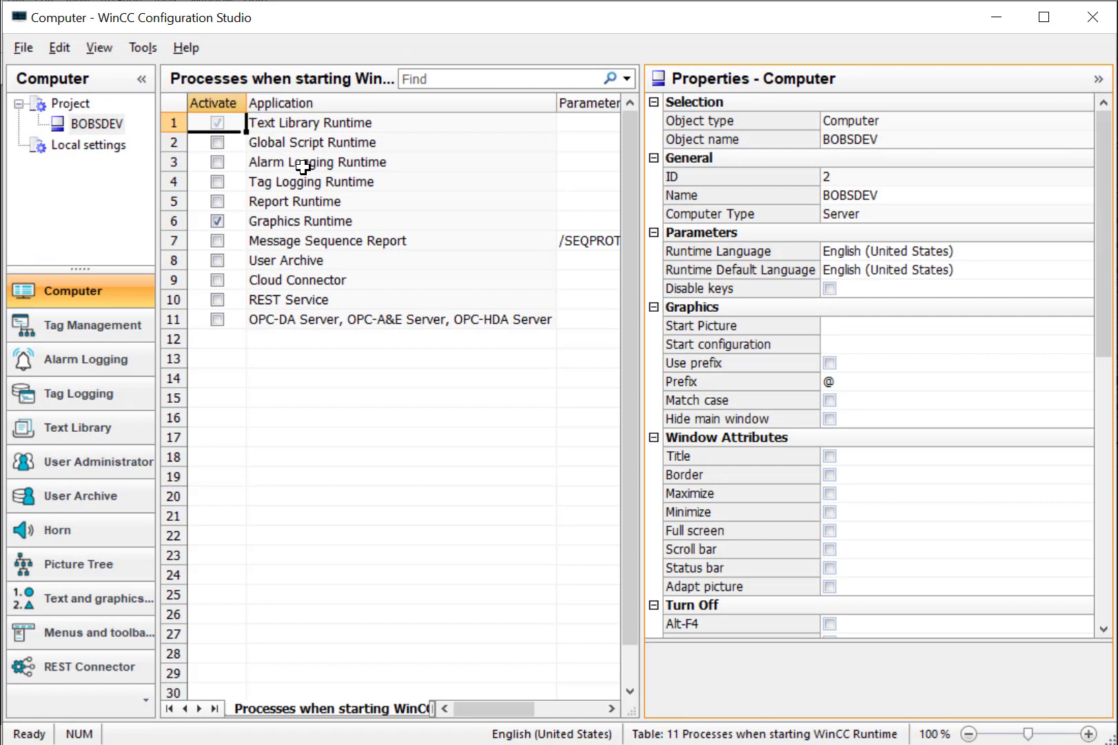
click(96, 123)
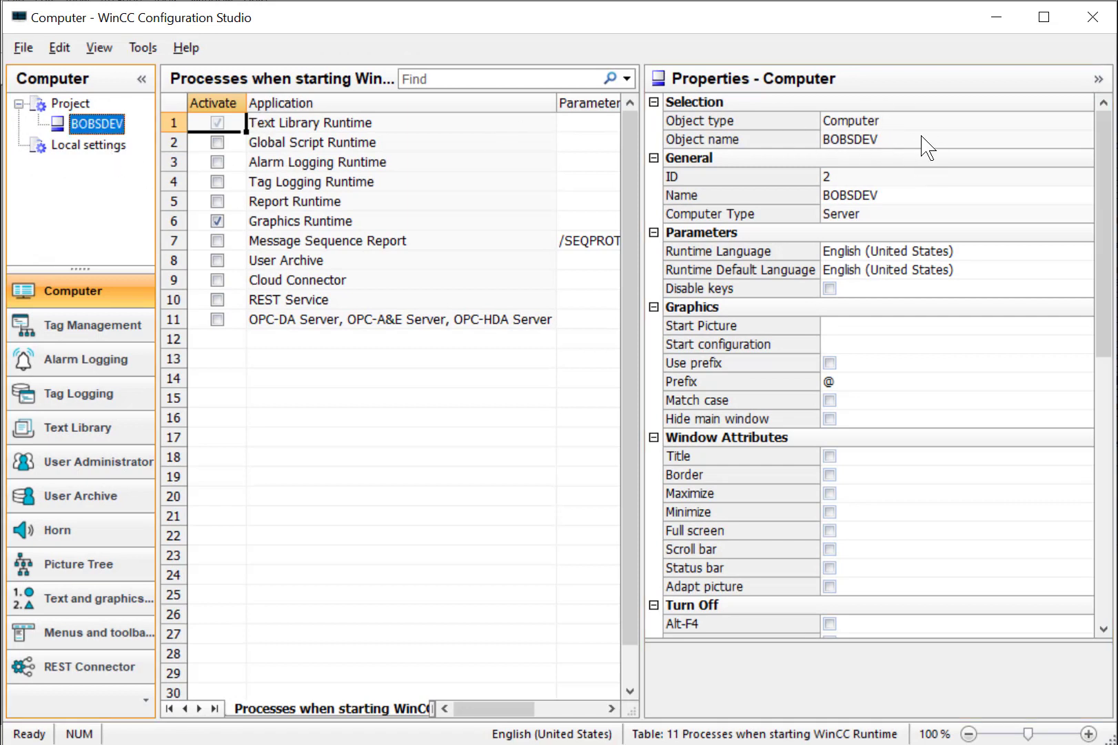
mouse_move(1101, 196)
mouse_down()
mouse_move(1111, 252)
mouse_move(1093, 310)
mouse_up()
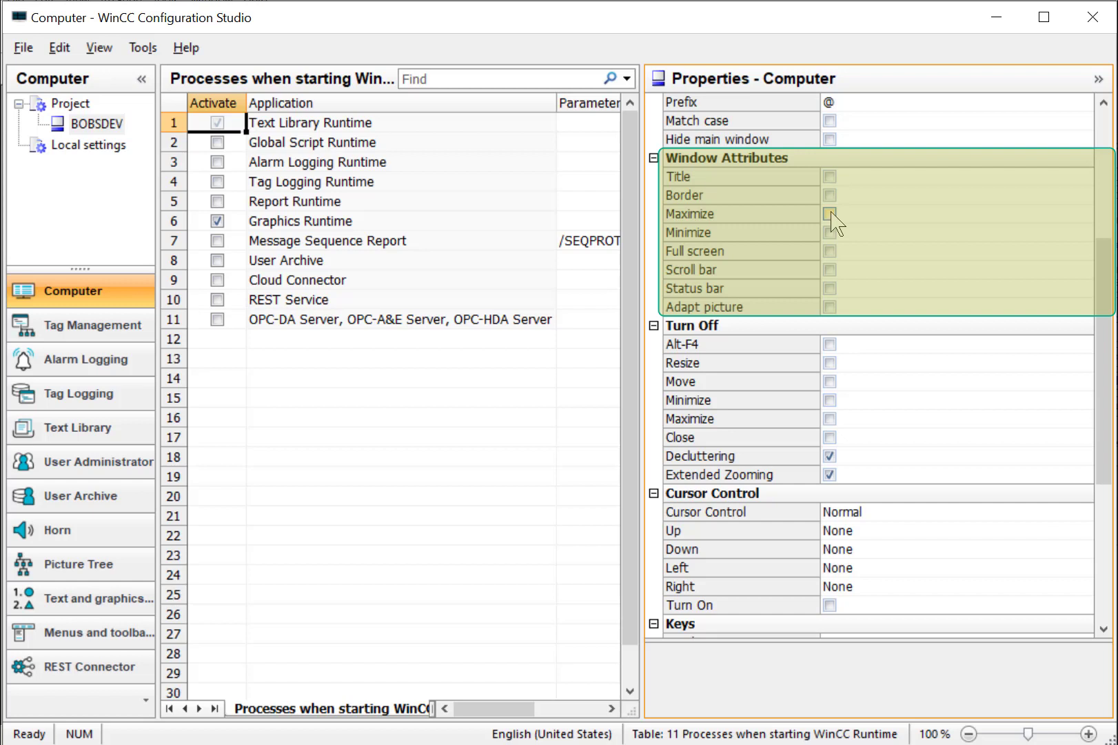
click(830, 307)
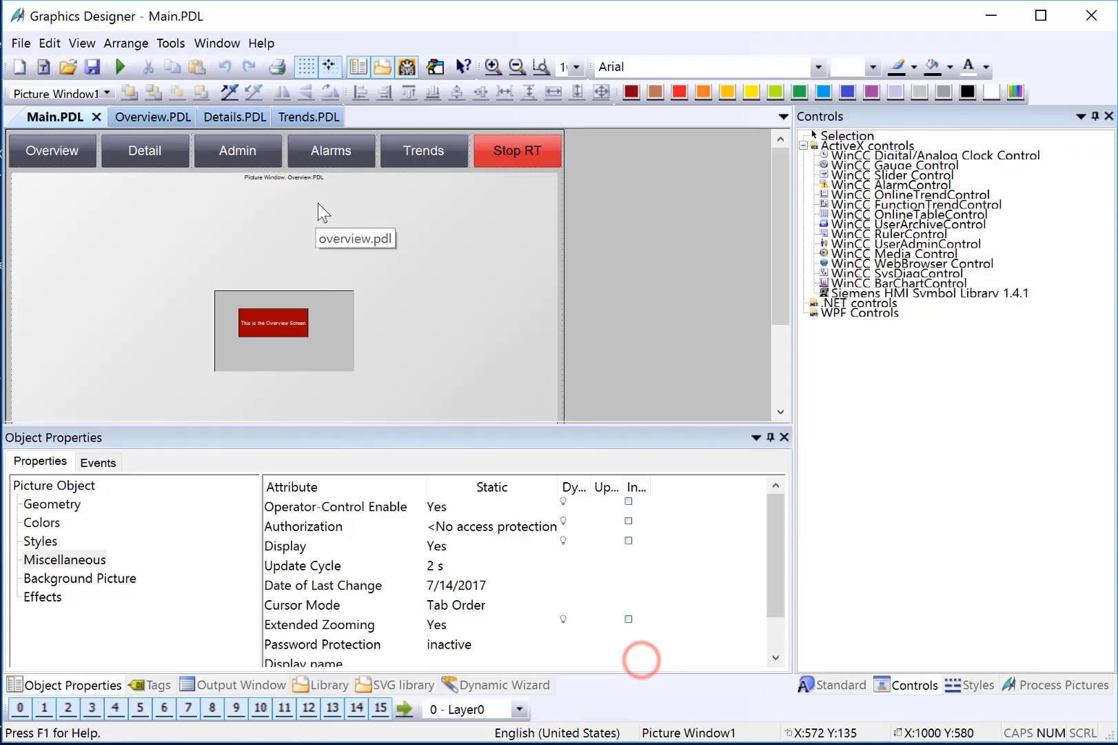
- Save Main.PDL, activate runtime and nudge the runtime window into place
click(93, 67)
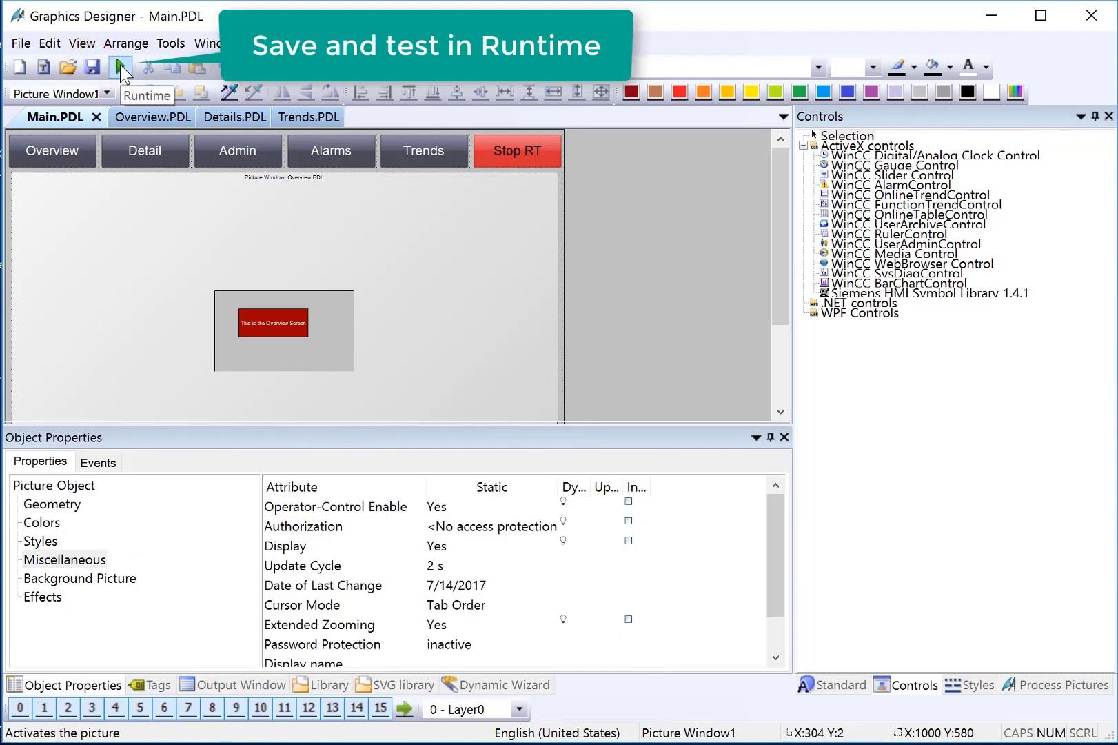
click(121, 67)
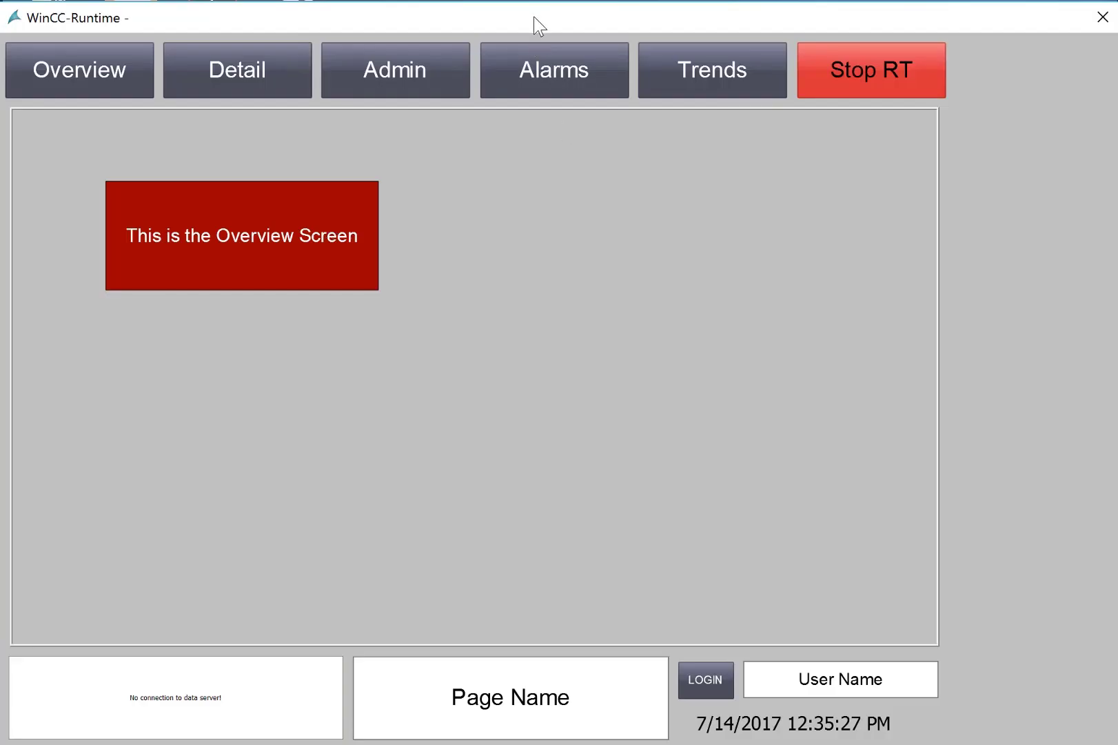
mouse_move(532, 17)
mouse_down()
mouse_move(548, 24)
mouse_move(526, 16)
mouse_up()
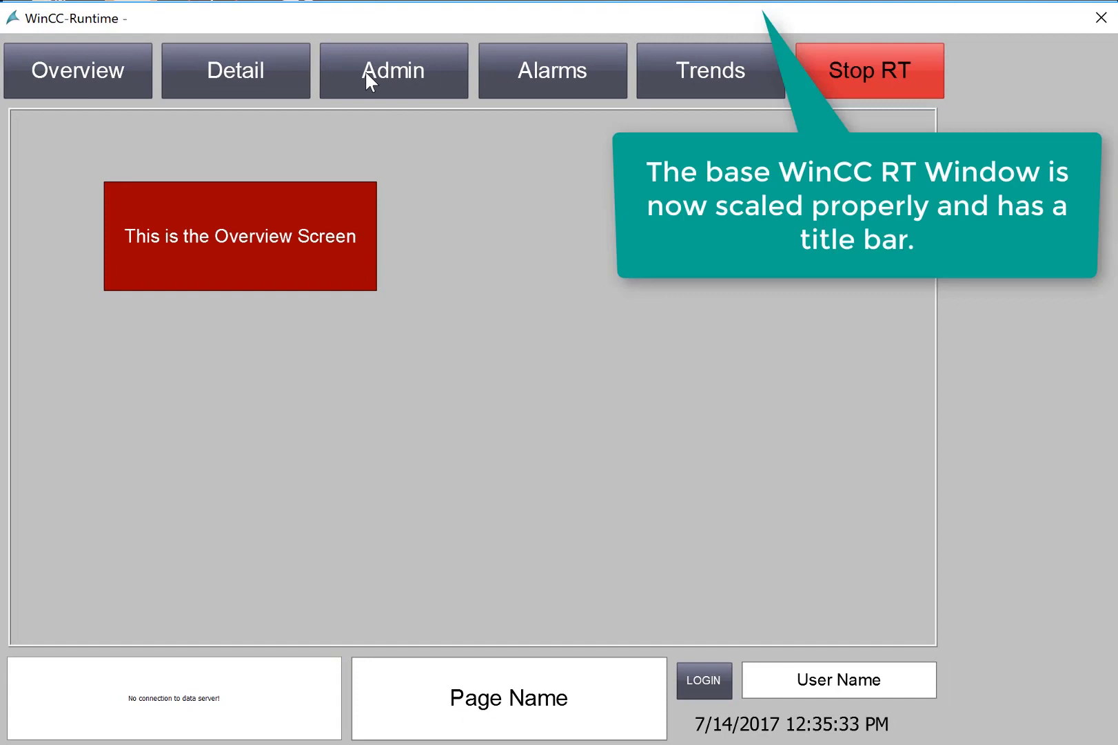
- Test the Admin, Alarms, Detail and Overview buttons in the scaled runtime window
click(364, 70)
click(488, 78)
click(203, 77)
click(97, 84)
click(295, 67)
click(375, 71)
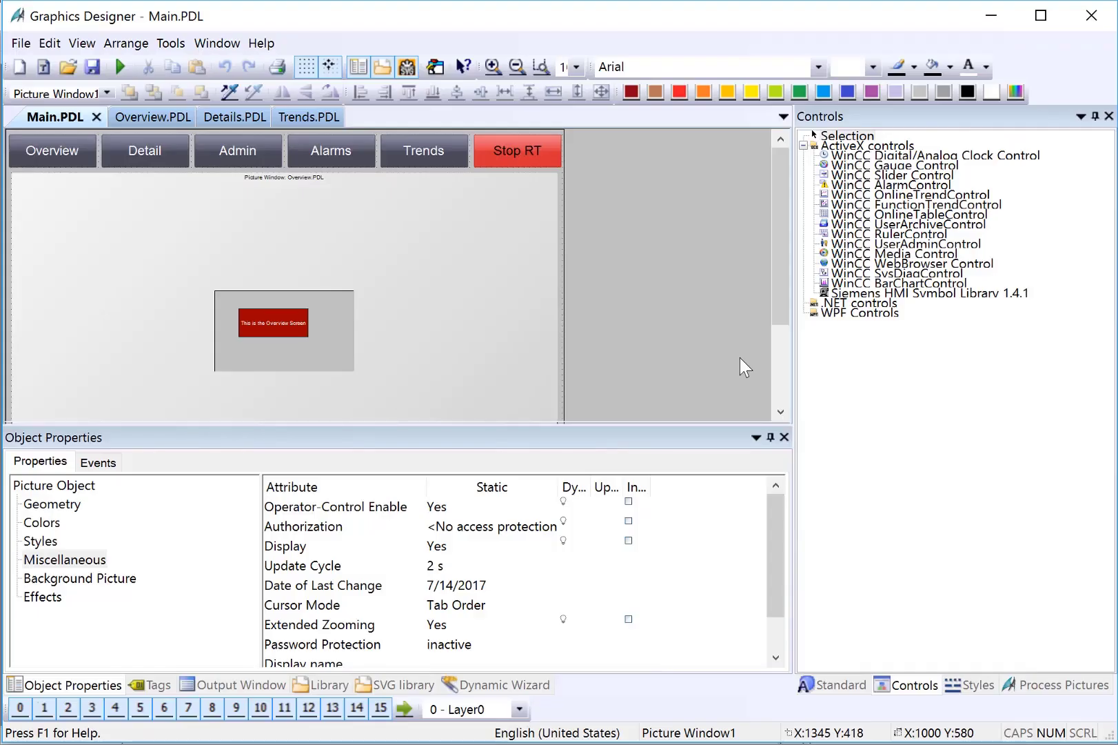
- Select the Overview button and view its events
click(55, 150)
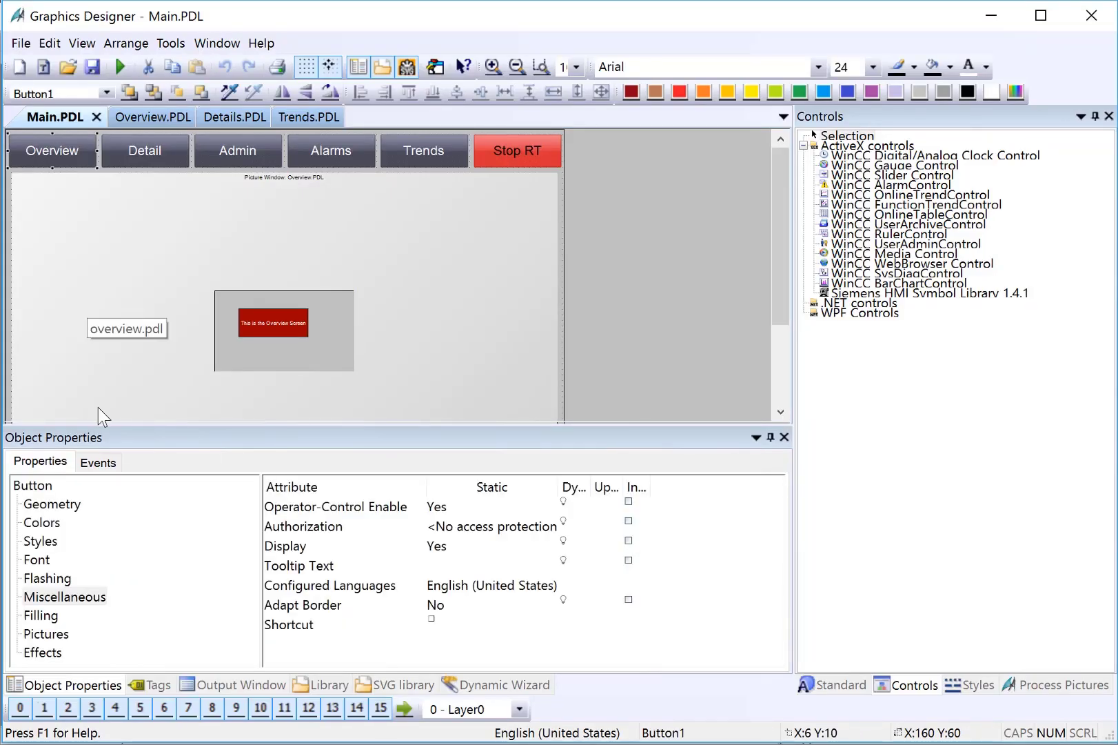
click(98, 463)
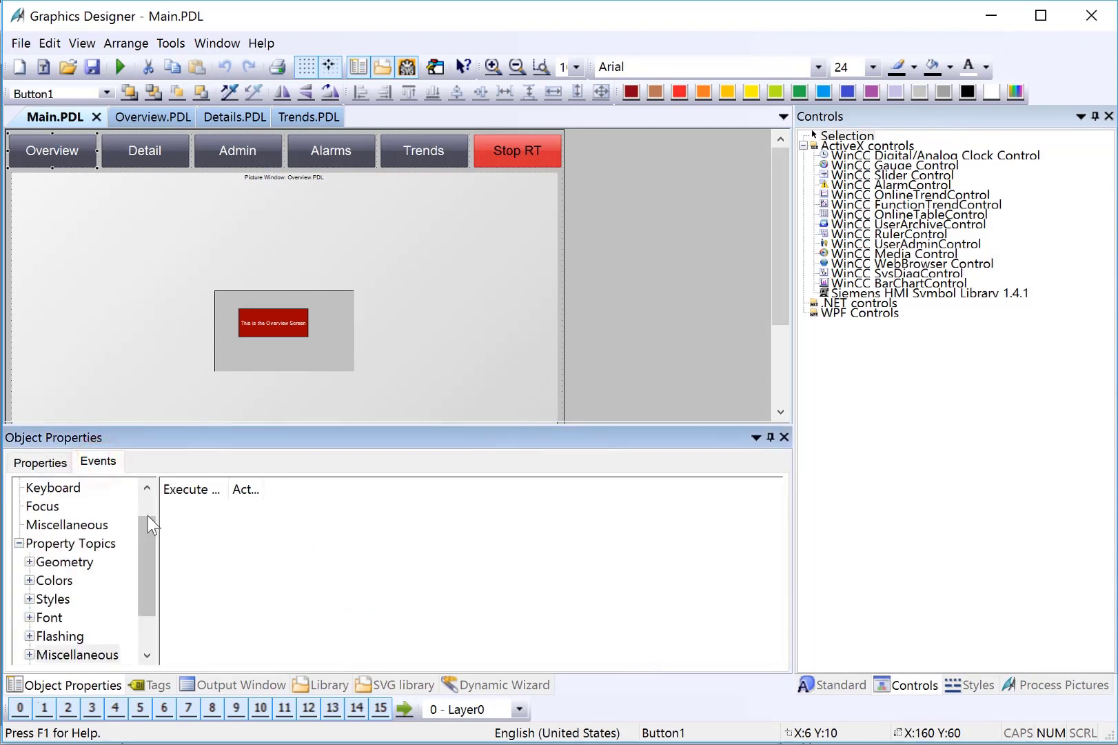
mouse_move(160, 520)
mouse_down()
mouse_move(222, 517)
mouse_move(215, 508)
mouse_up()
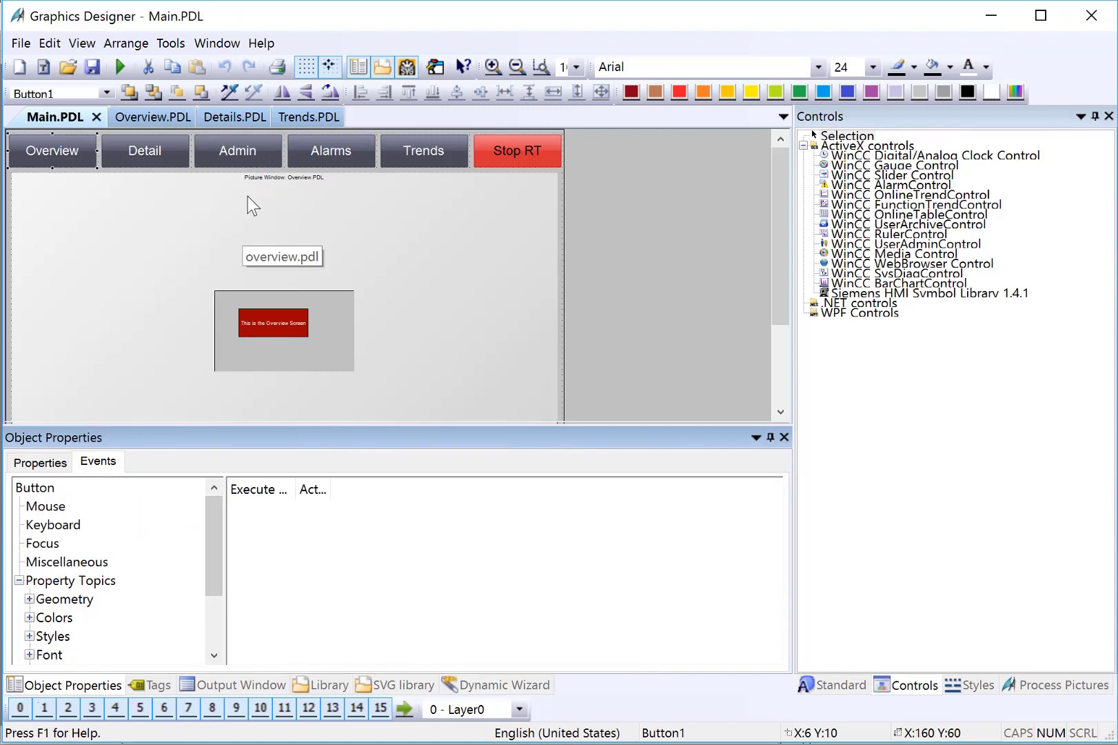
- Rename the picture window's Object Name to picMainWindow
click(157, 344)
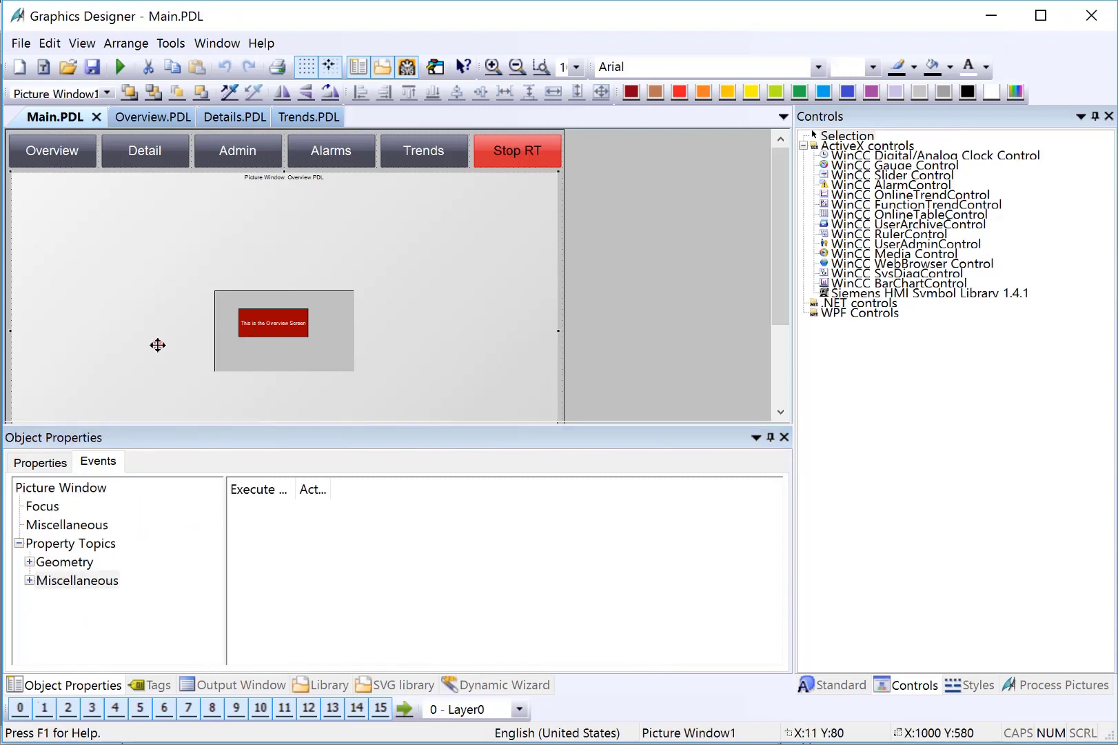
click(51, 466)
click(51, 487)
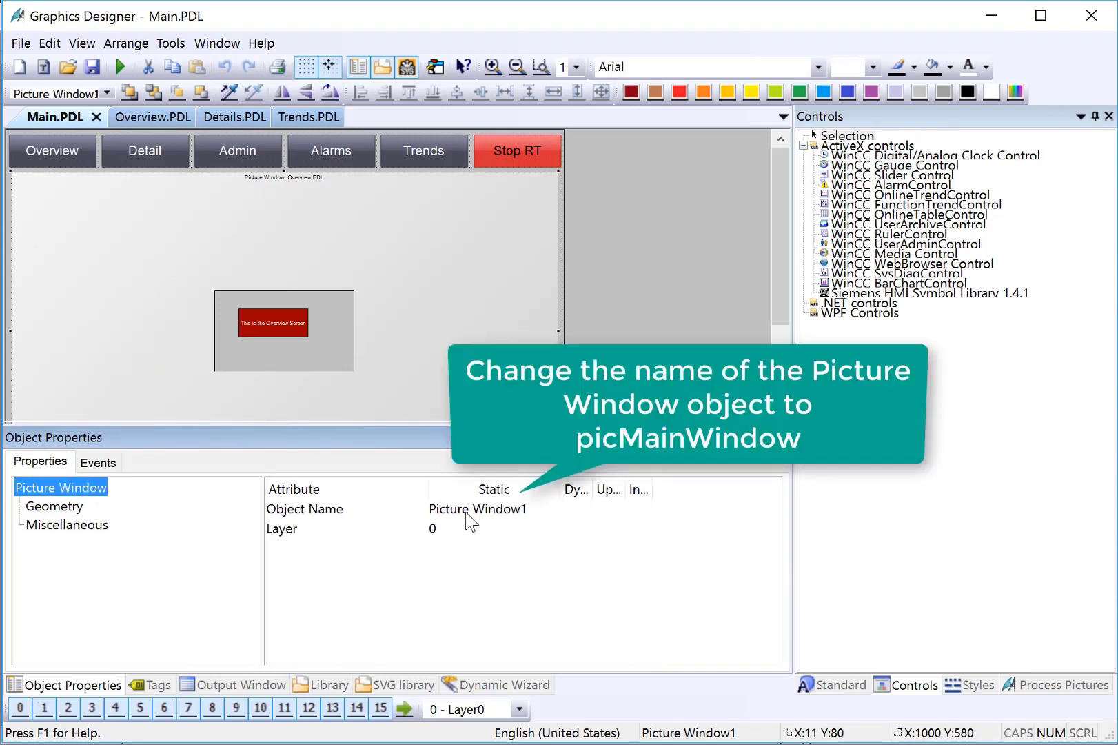
click(466, 512)
double_click(467, 512)
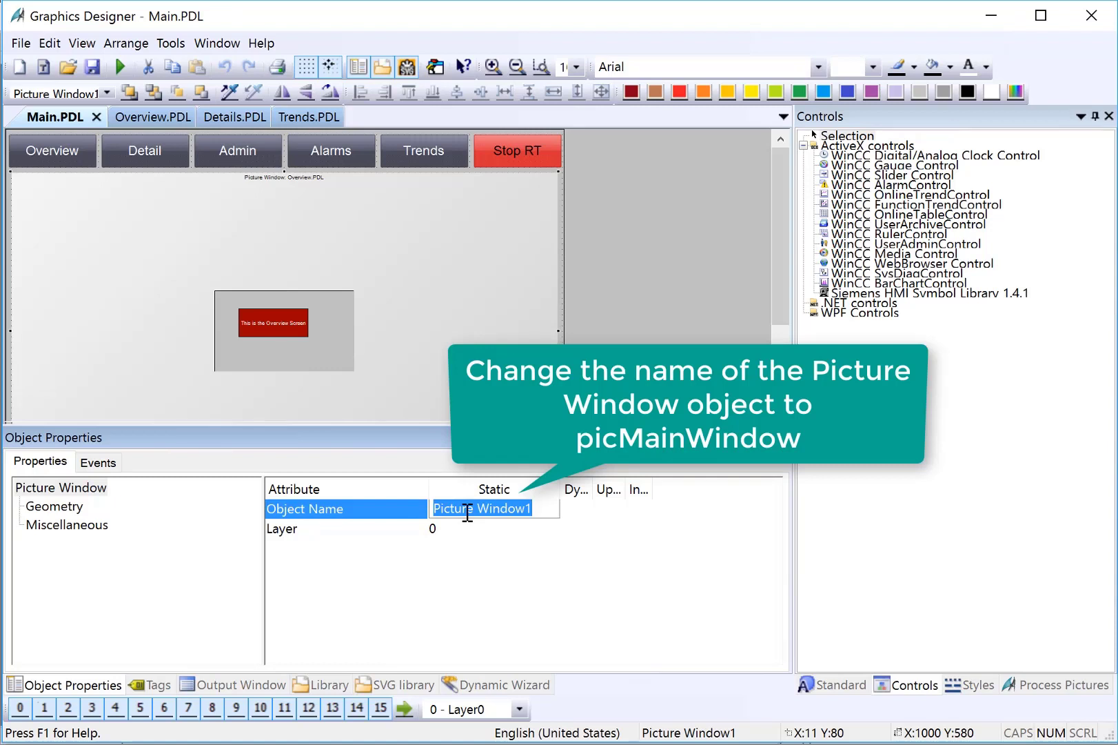
text(pi)
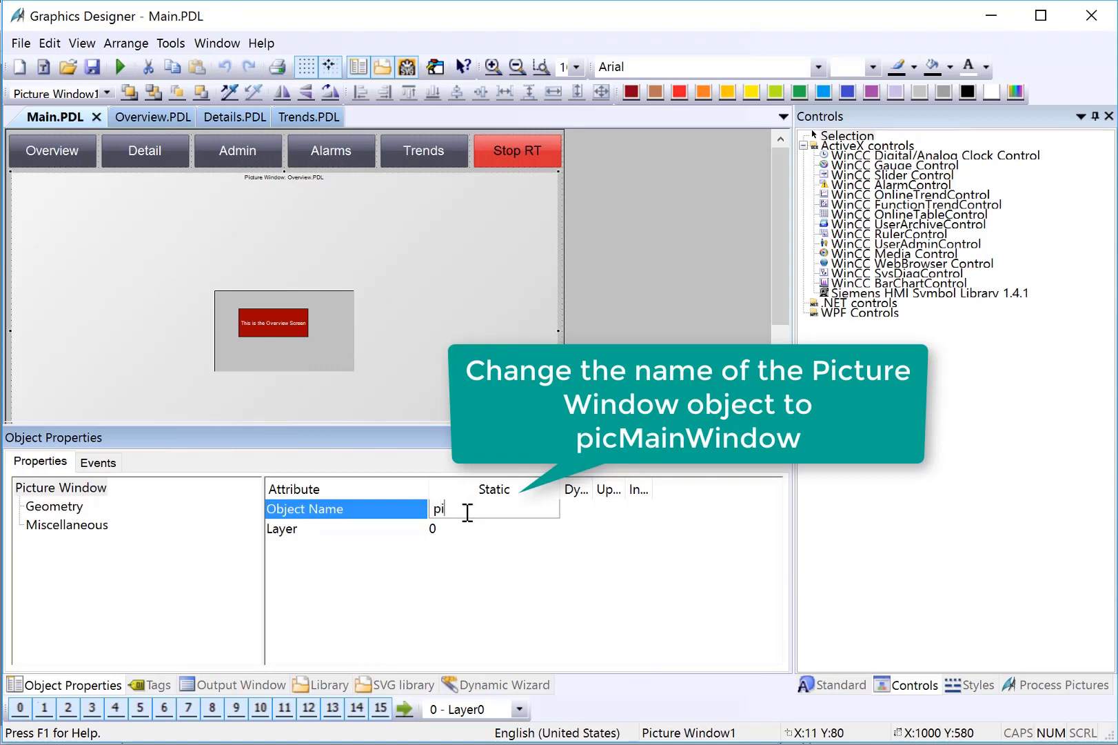
text(cMainWindow)
key(Return)
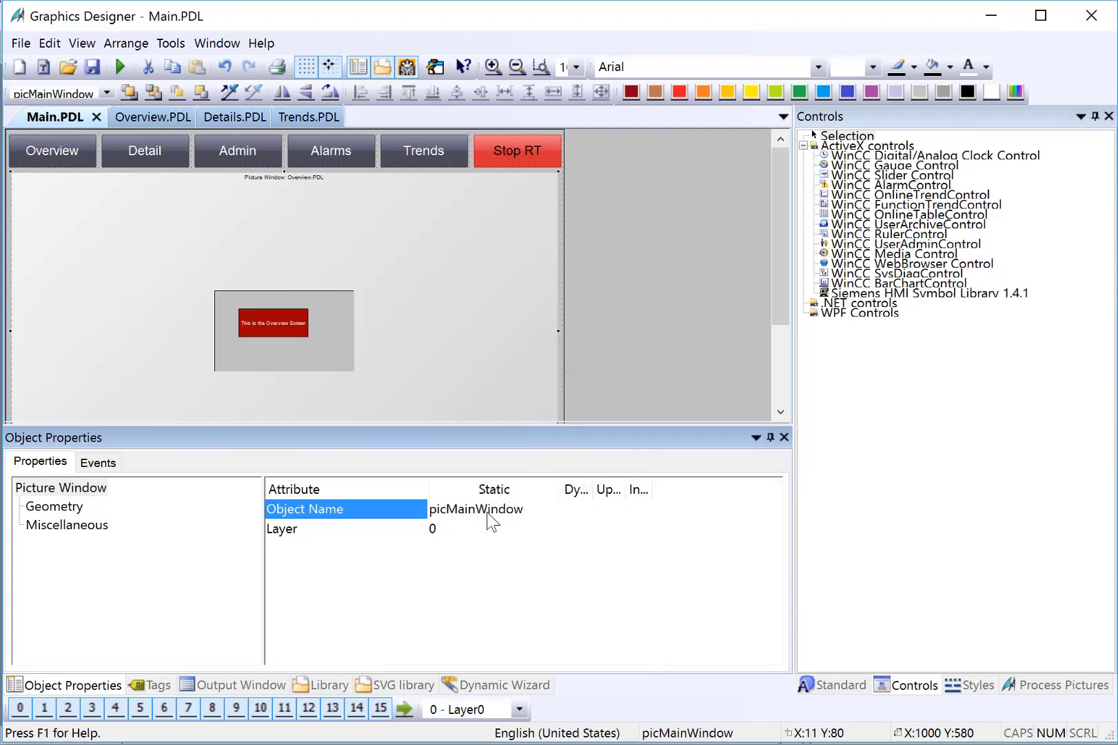
- Check the picture window's Picture Name under its Miscellaneous attributes
click(69, 521)
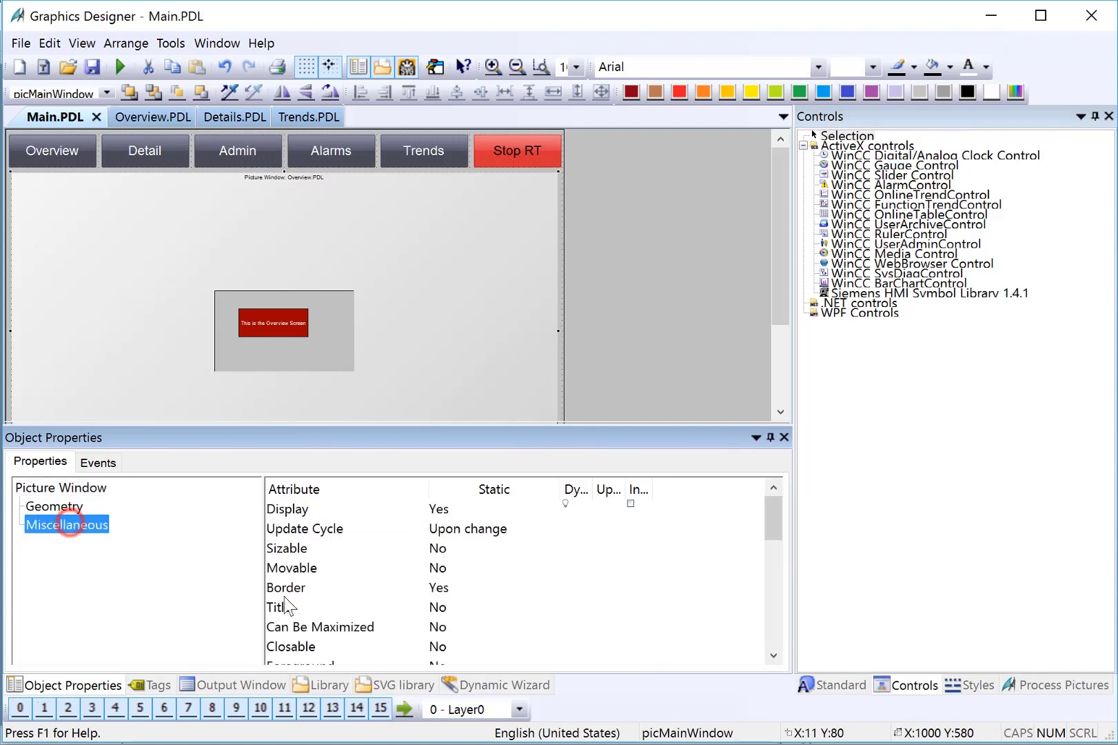
scroll(287, 607, down, 3)
click(290, 574)
click(288, 591)
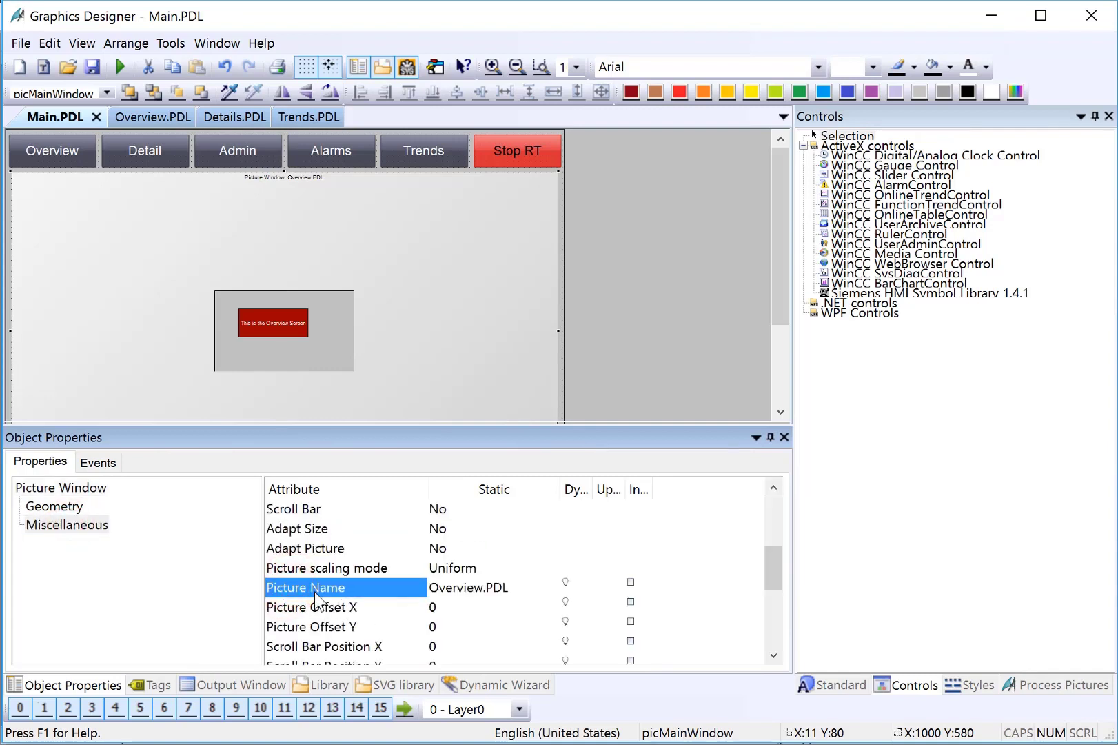
click(61, 486)
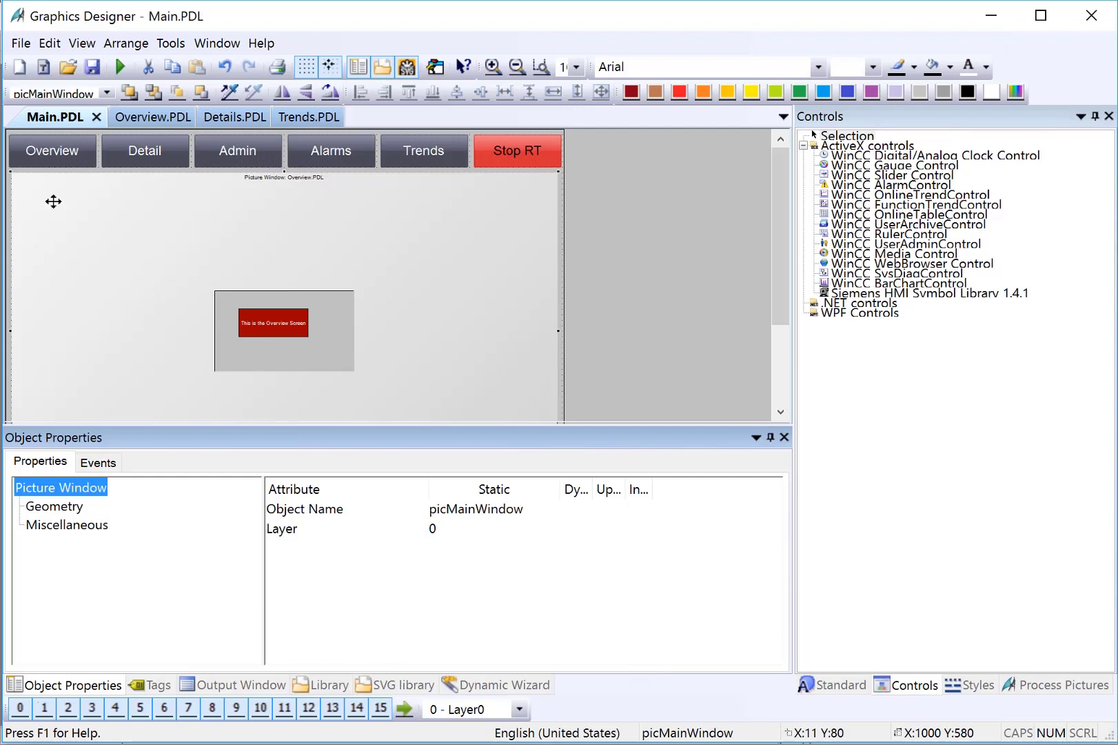
- Start a Direct Connection on the Overview button's Press Left mouse event
click(72, 159)
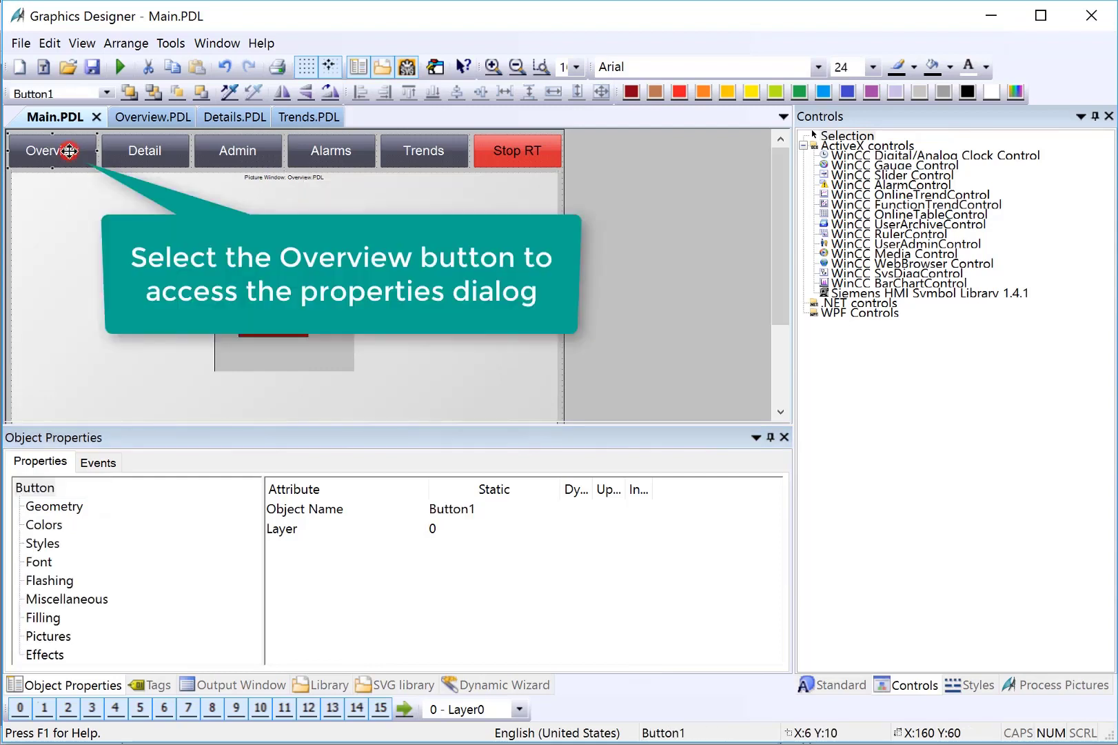
click(96, 463)
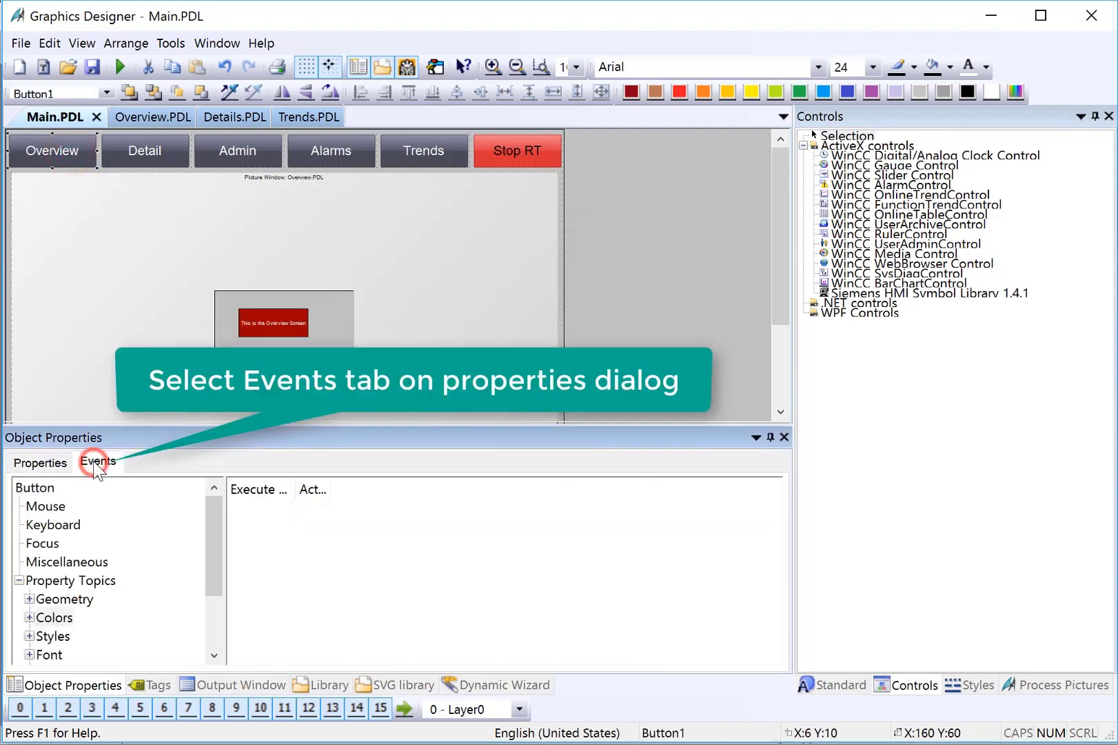
click(46, 505)
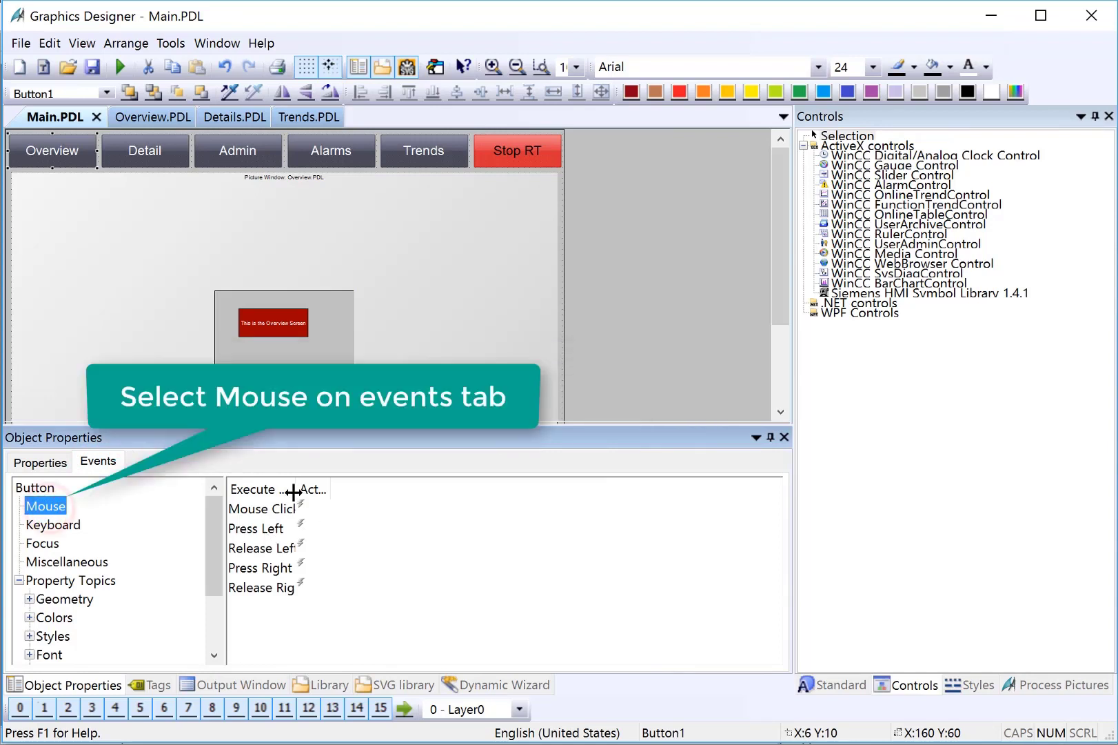
drag(295, 489, 397, 485)
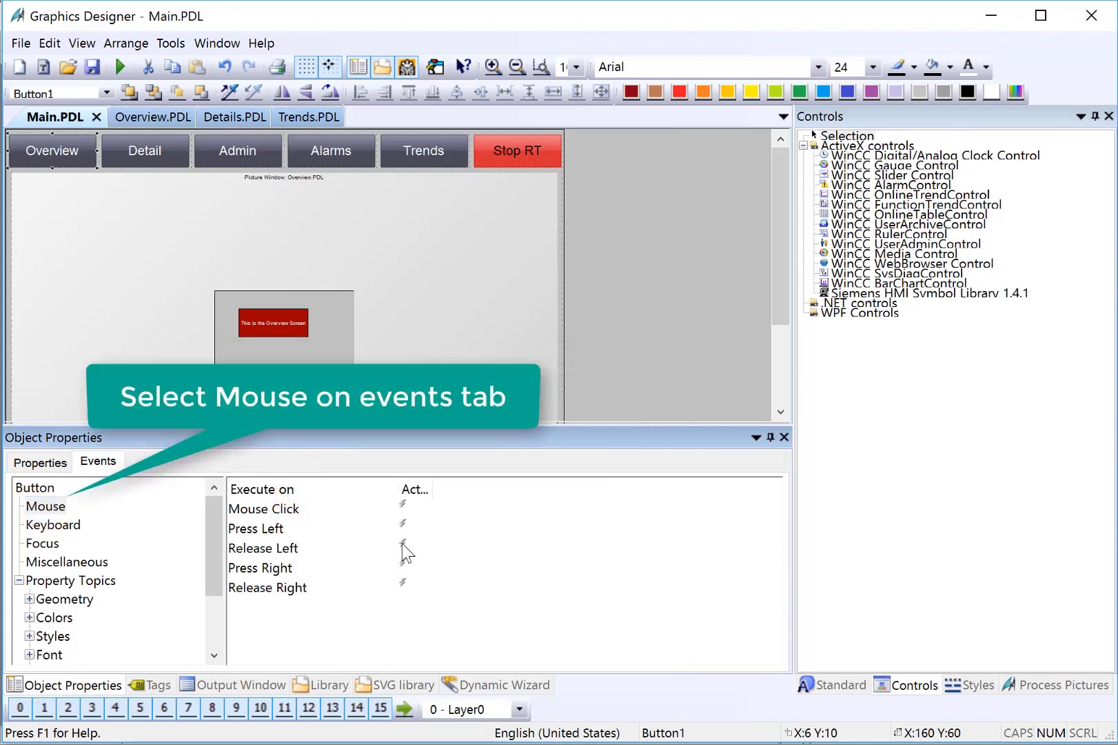
right_click(401, 524)
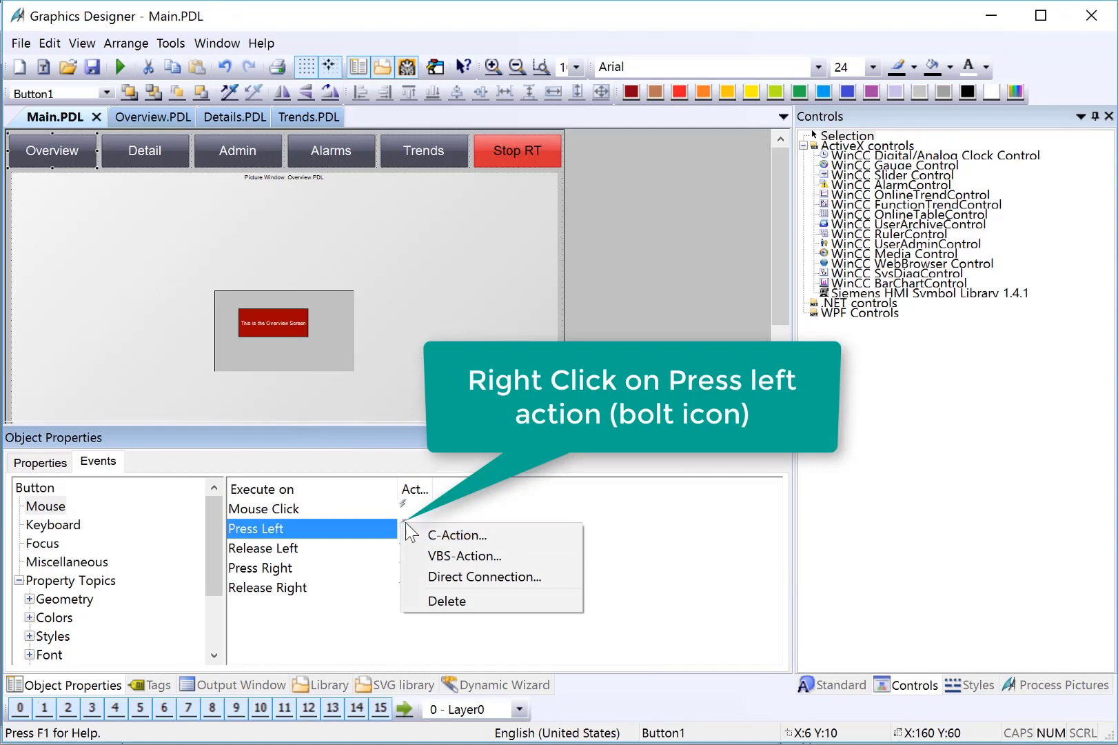
click(522, 578)
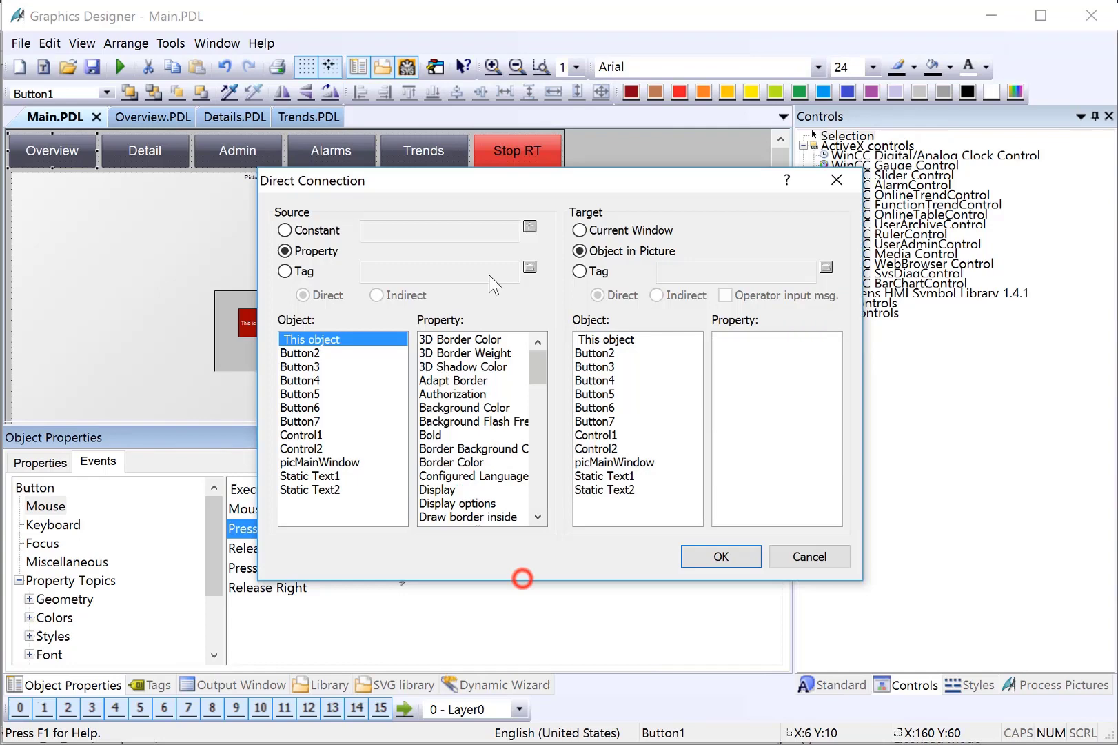
- Connect constant Overview.PDL to picMainWindow's Picture Name and save the connection
drag(482, 183, 449, 242)
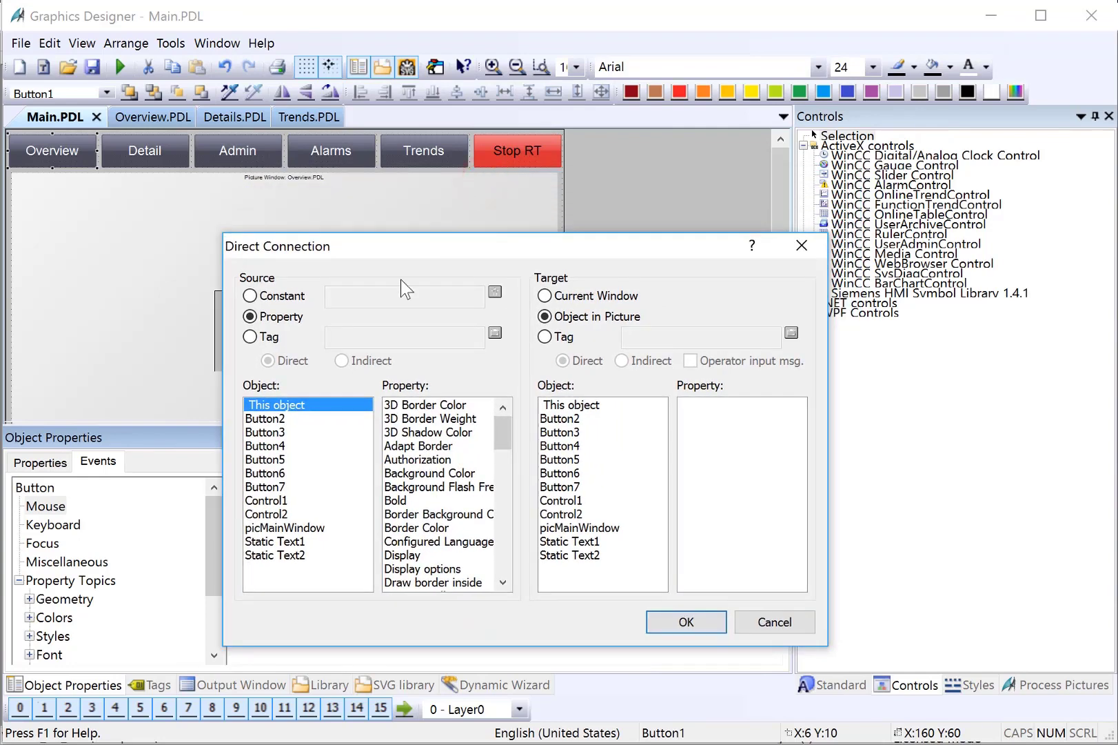
click(279, 296)
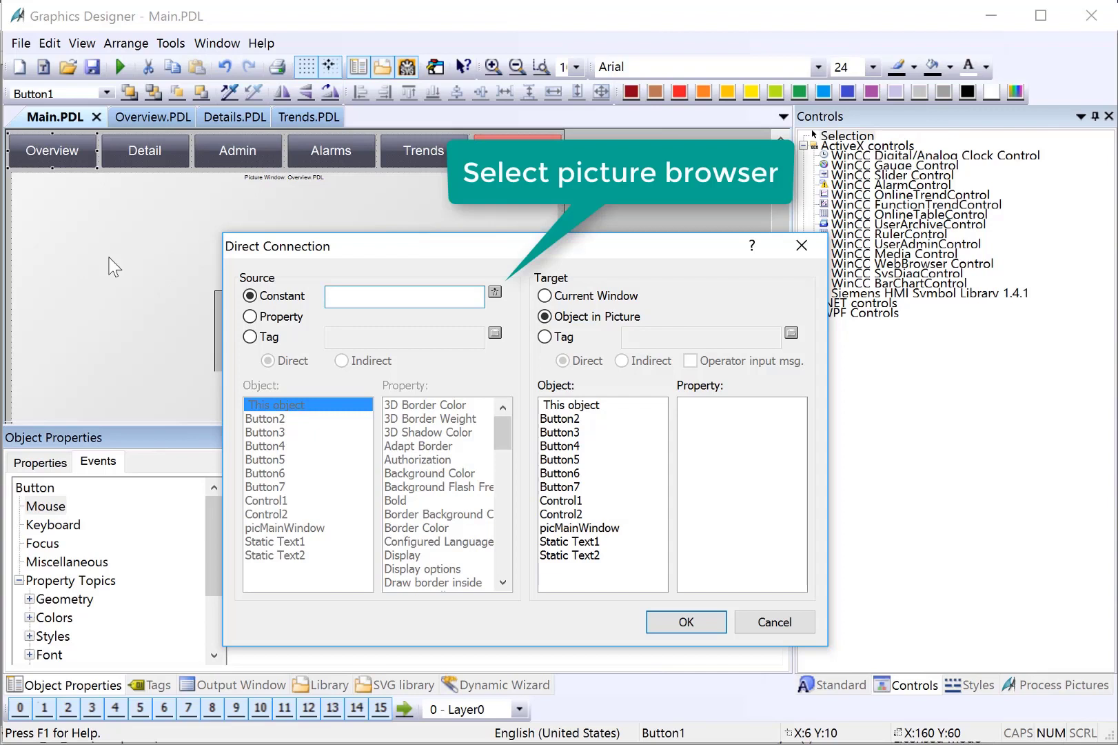
click(306, 295)
click(495, 292)
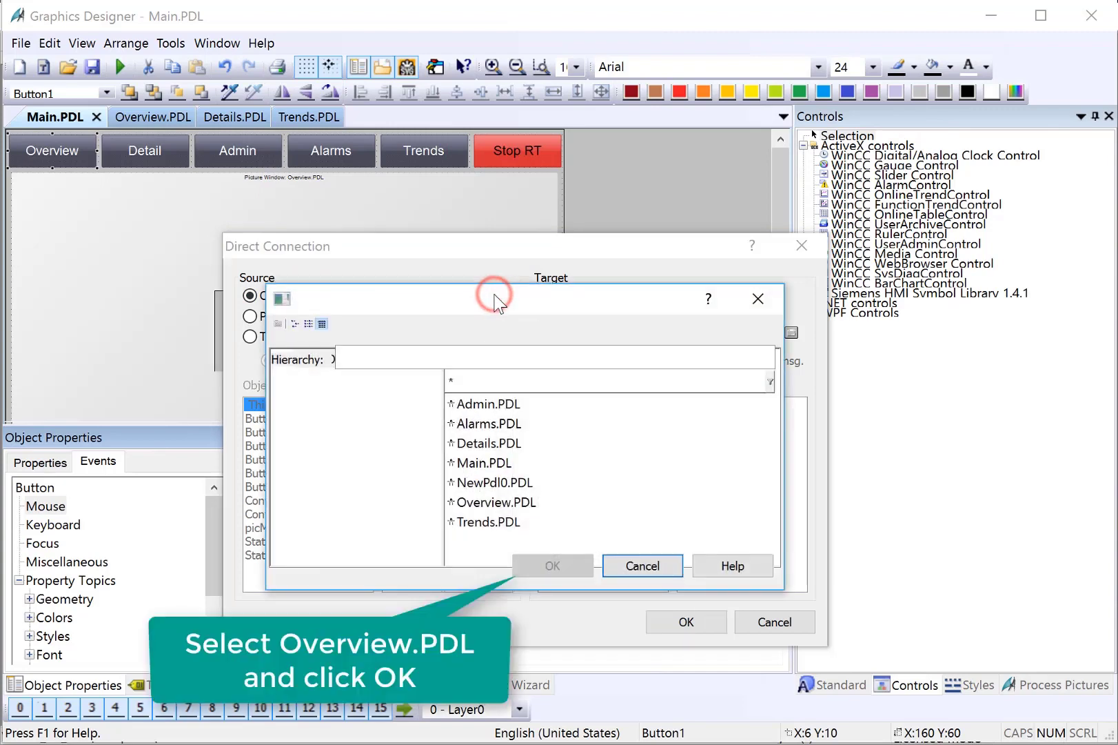
click(493, 502)
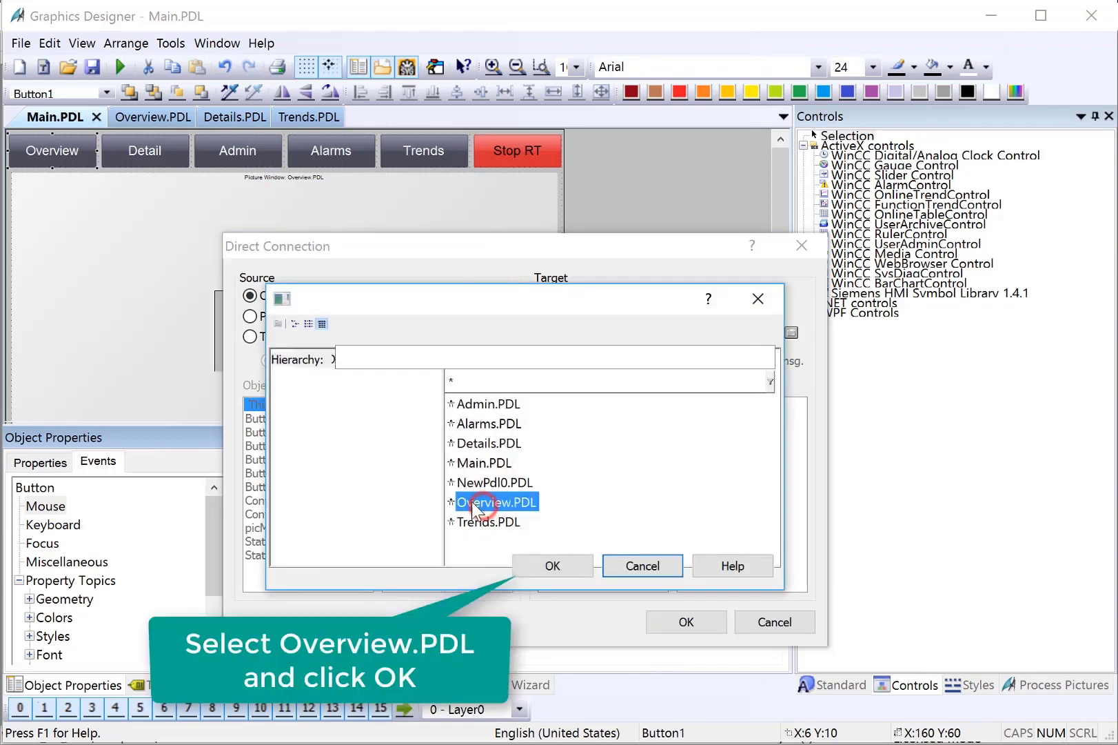
click(554, 565)
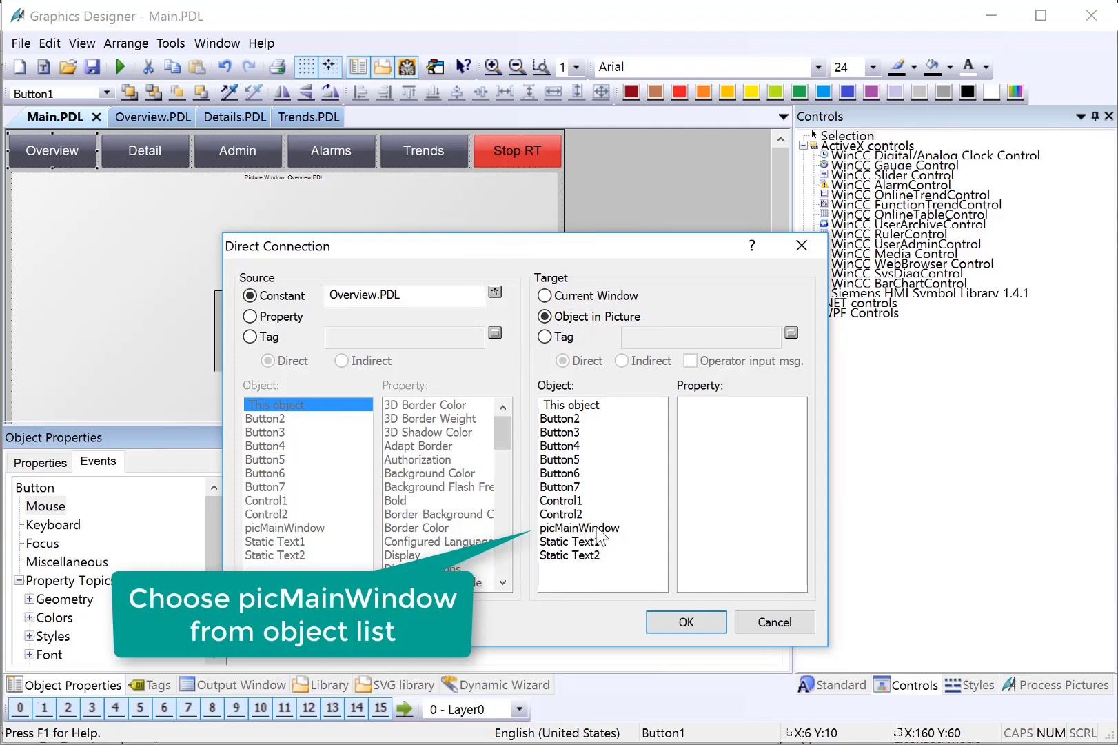
click(597, 528)
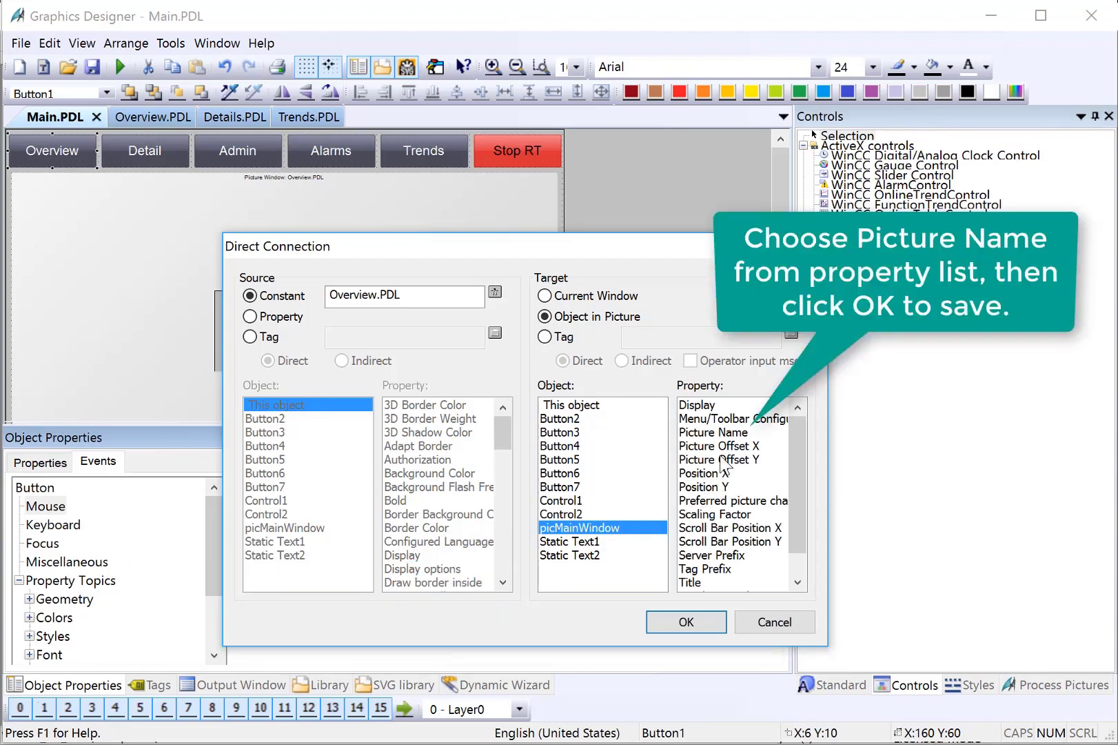
click(712, 433)
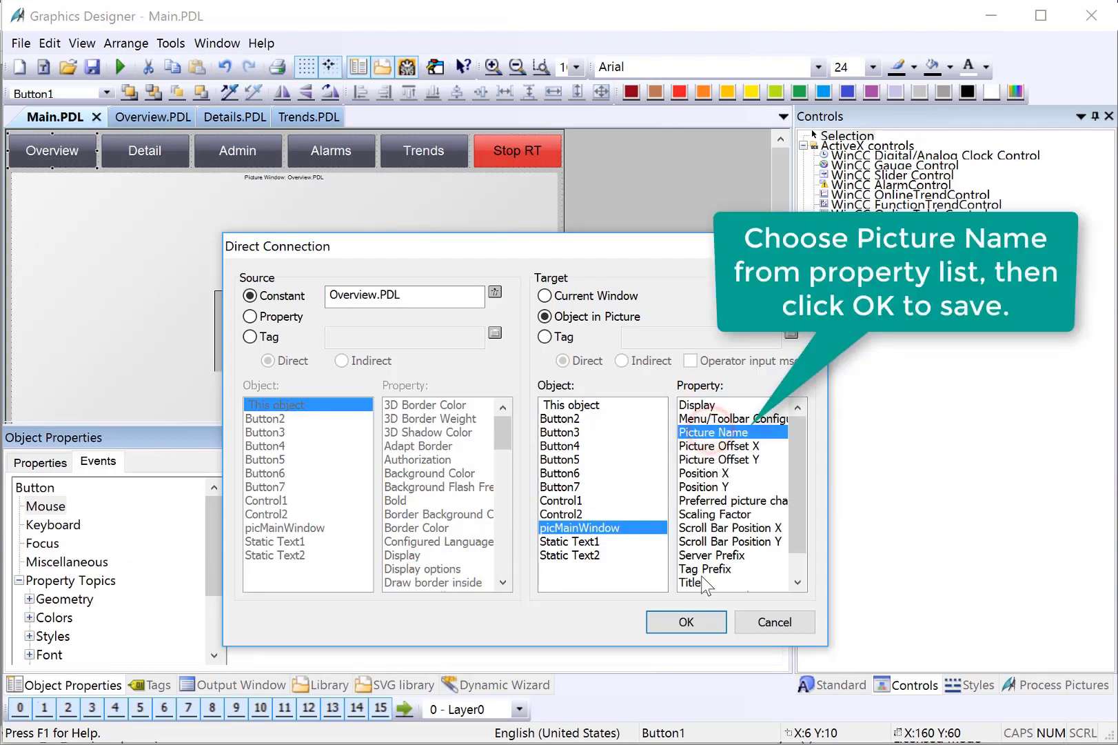
click(694, 620)
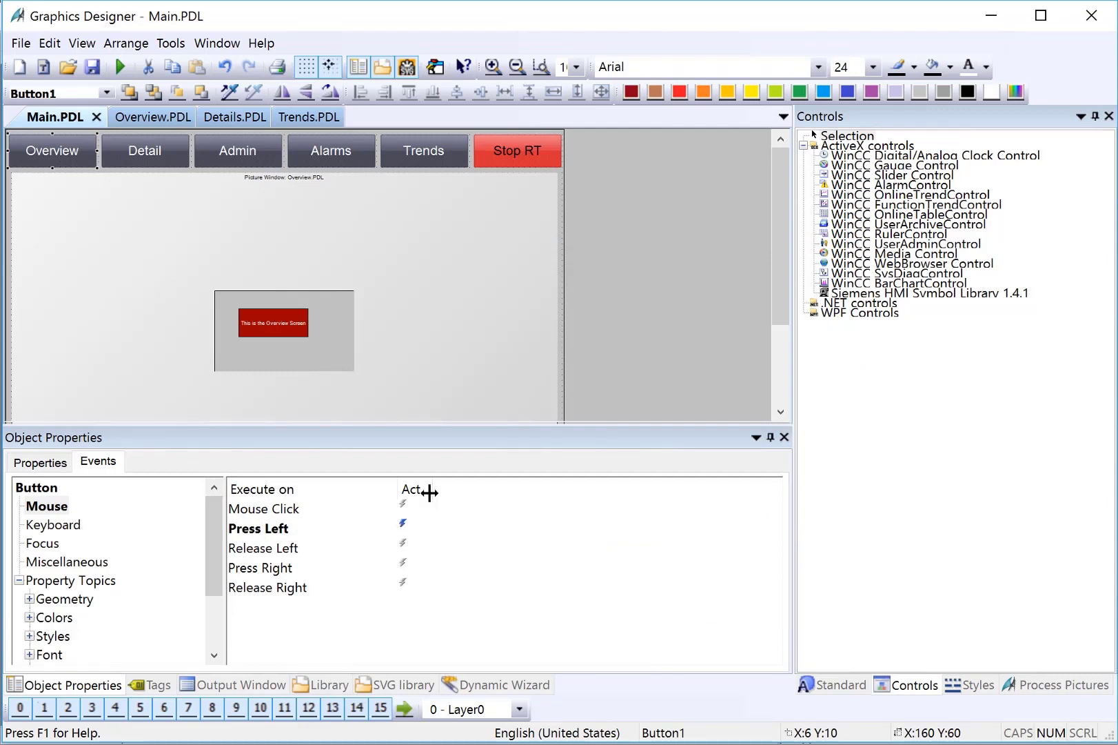
drag(429, 492, 458, 490)
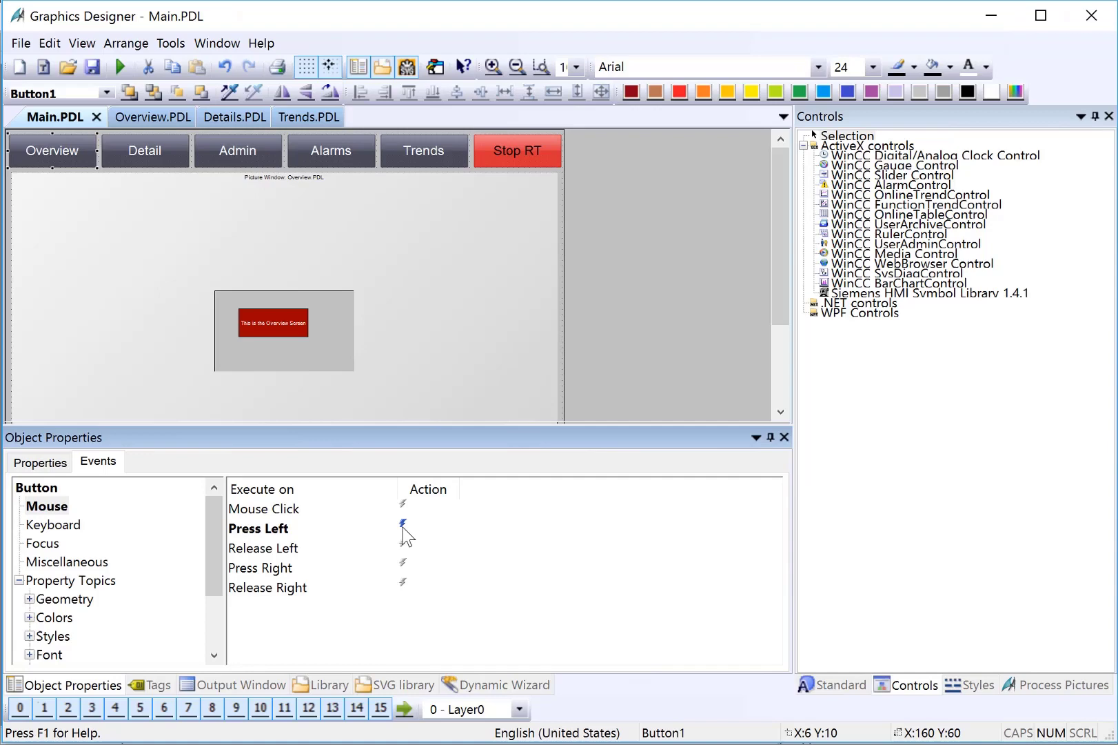
click(277, 531)
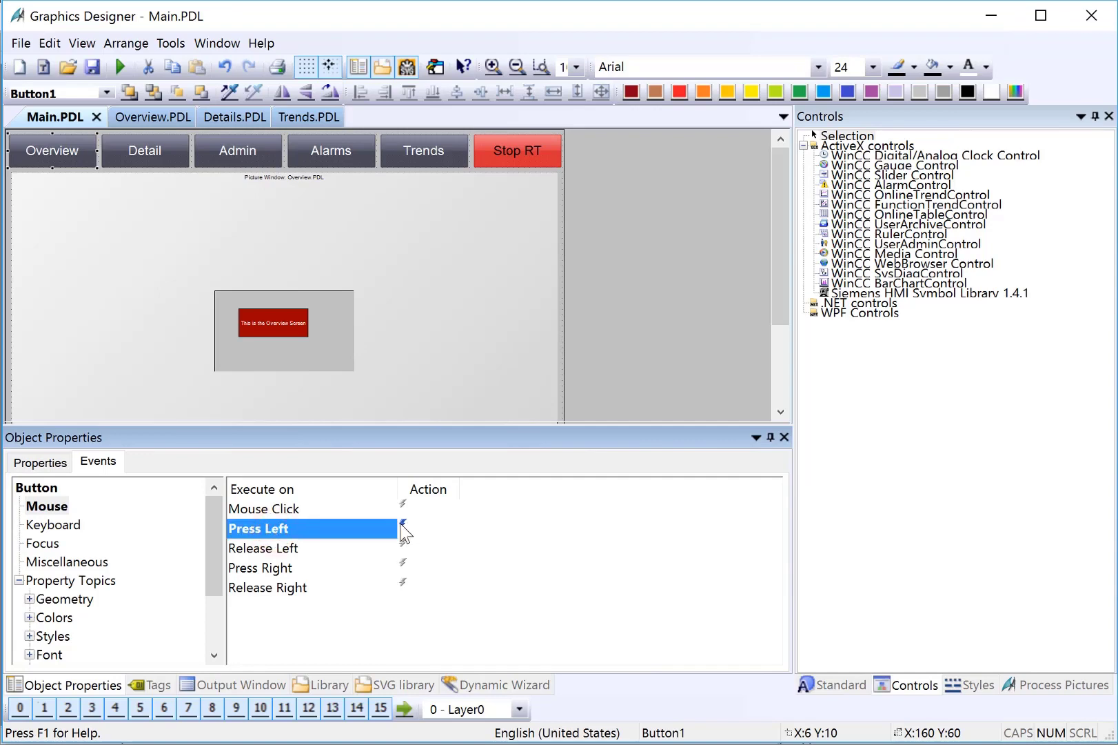
double_click(401, 523)
double_click(457, 227)
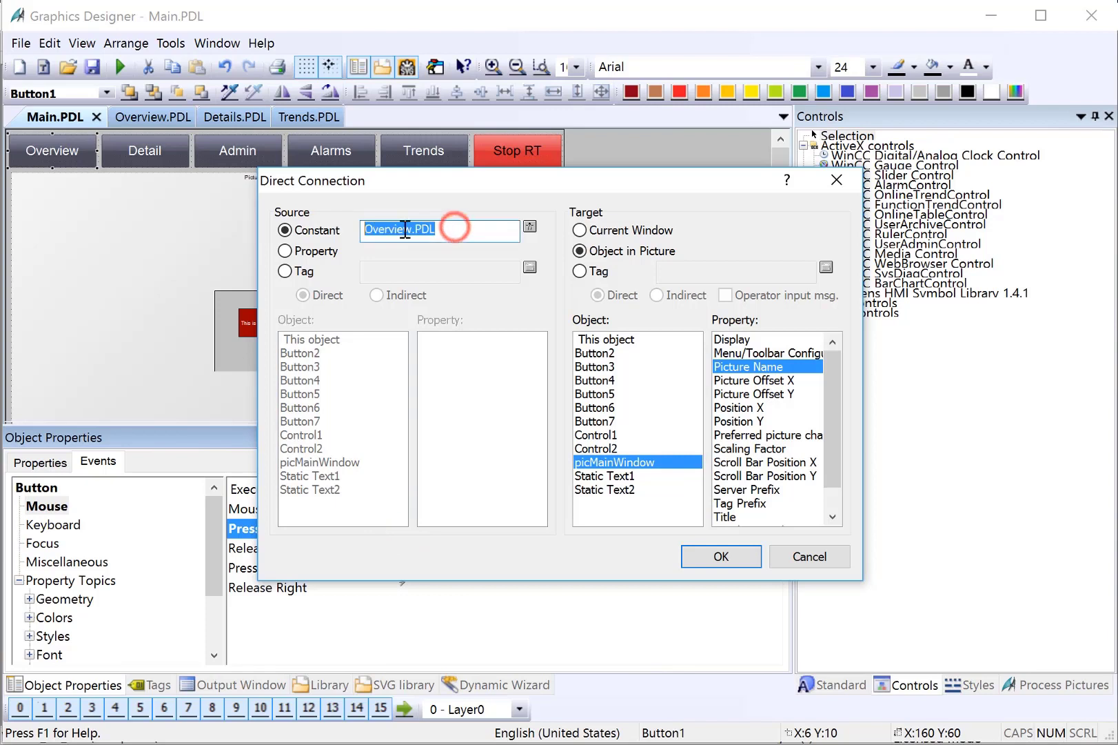
click(459, 228)
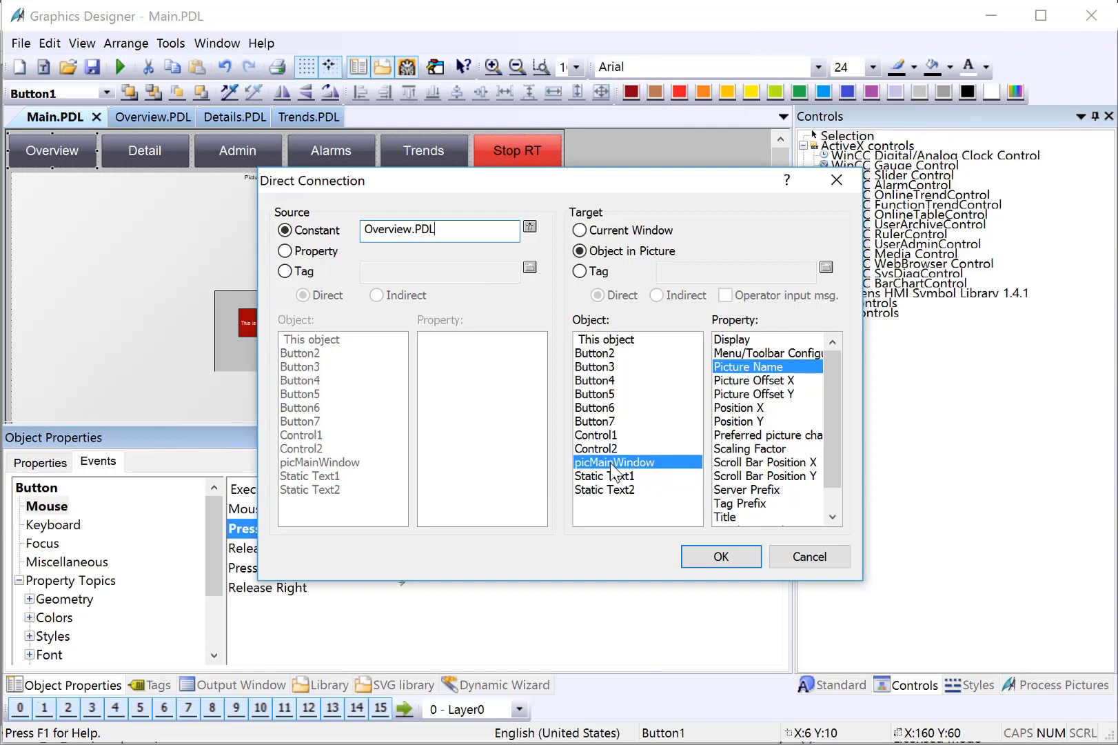
click(710, 554)
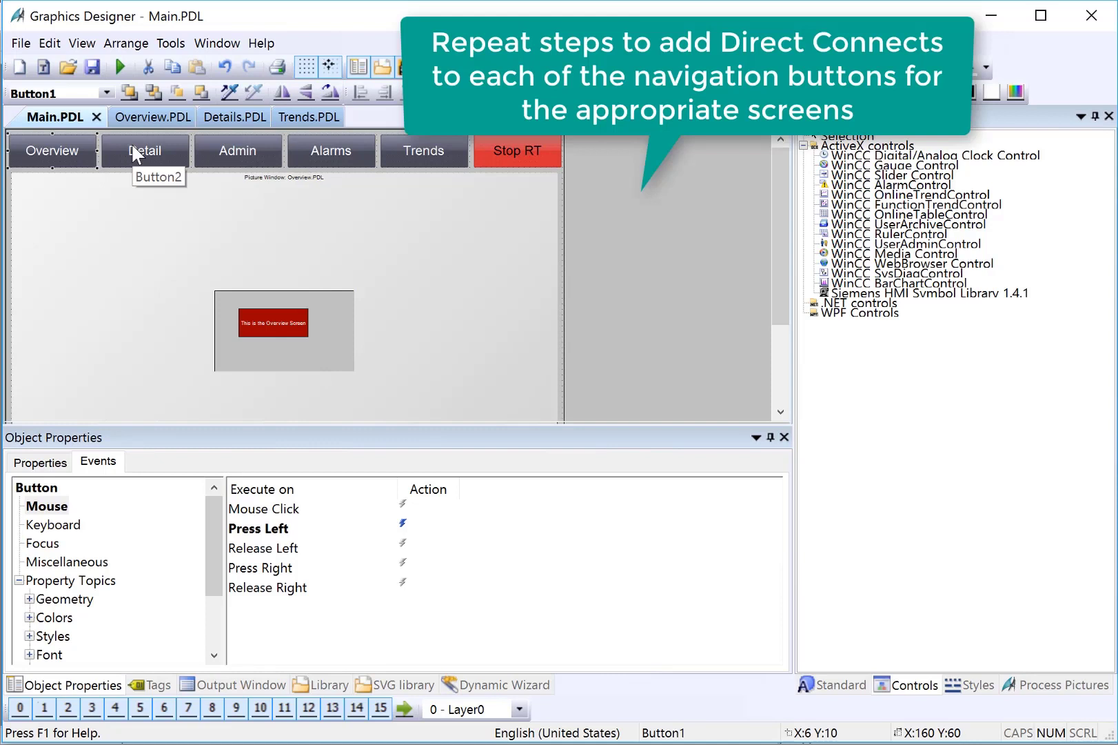
- Start a Direct Connection on the Detail button's Release Left event
click(135, 153)
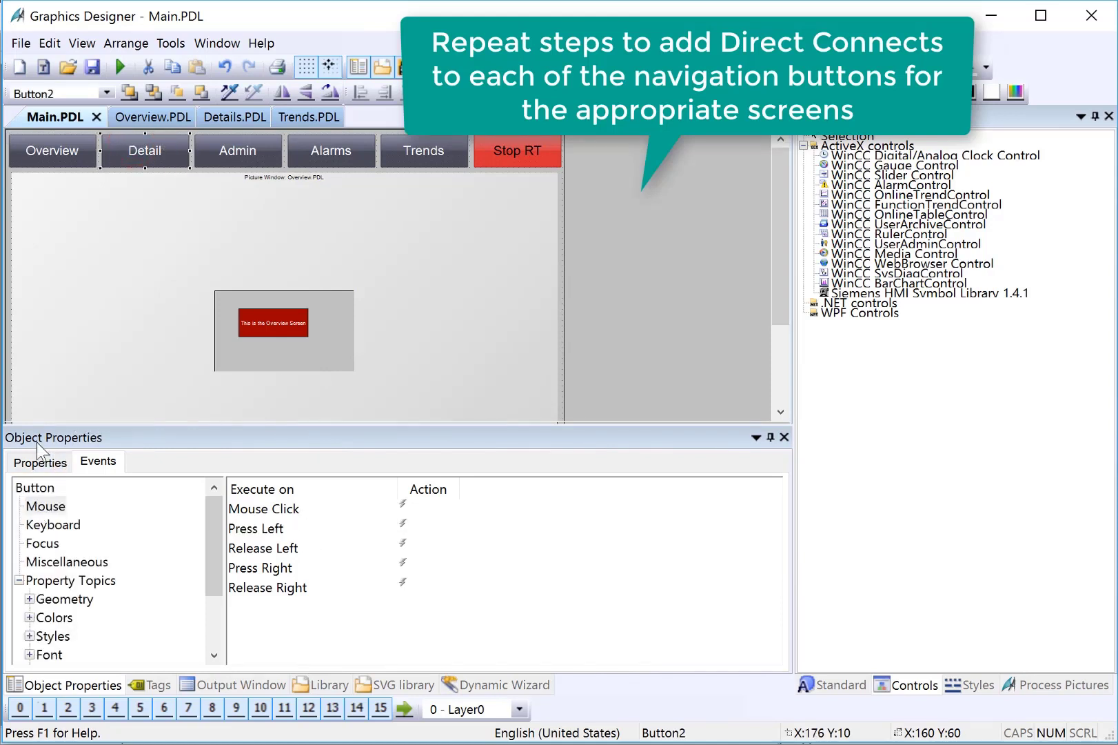
click(93, 463)
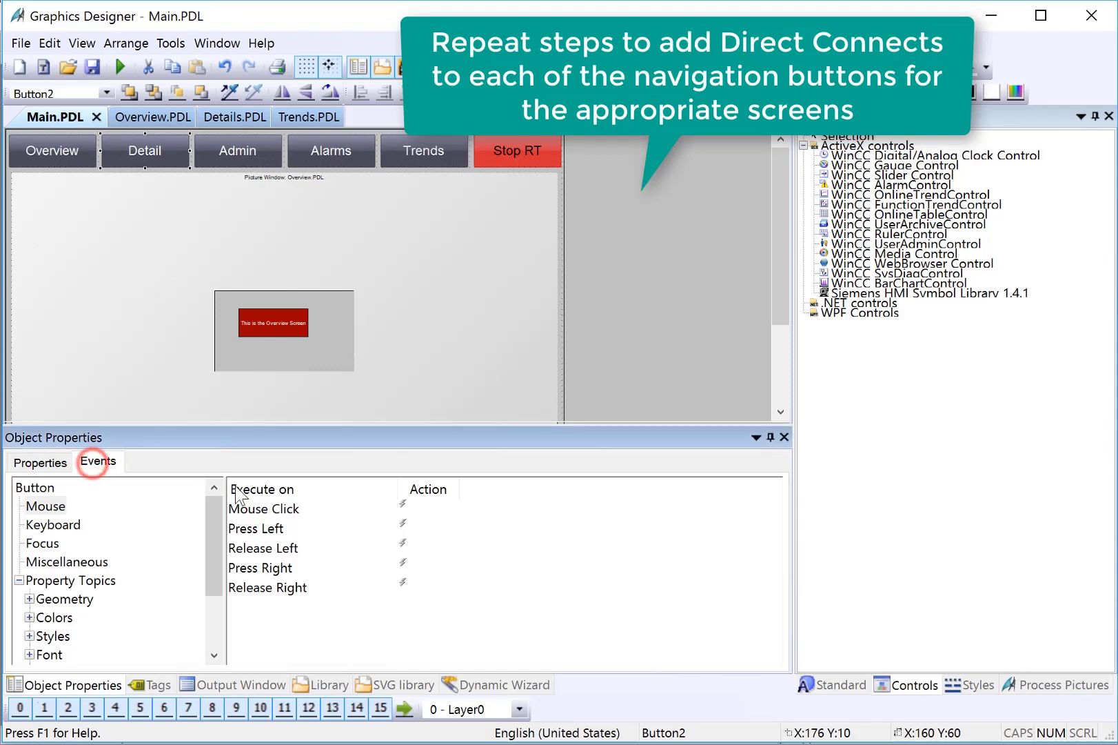
right_click(400, 548)
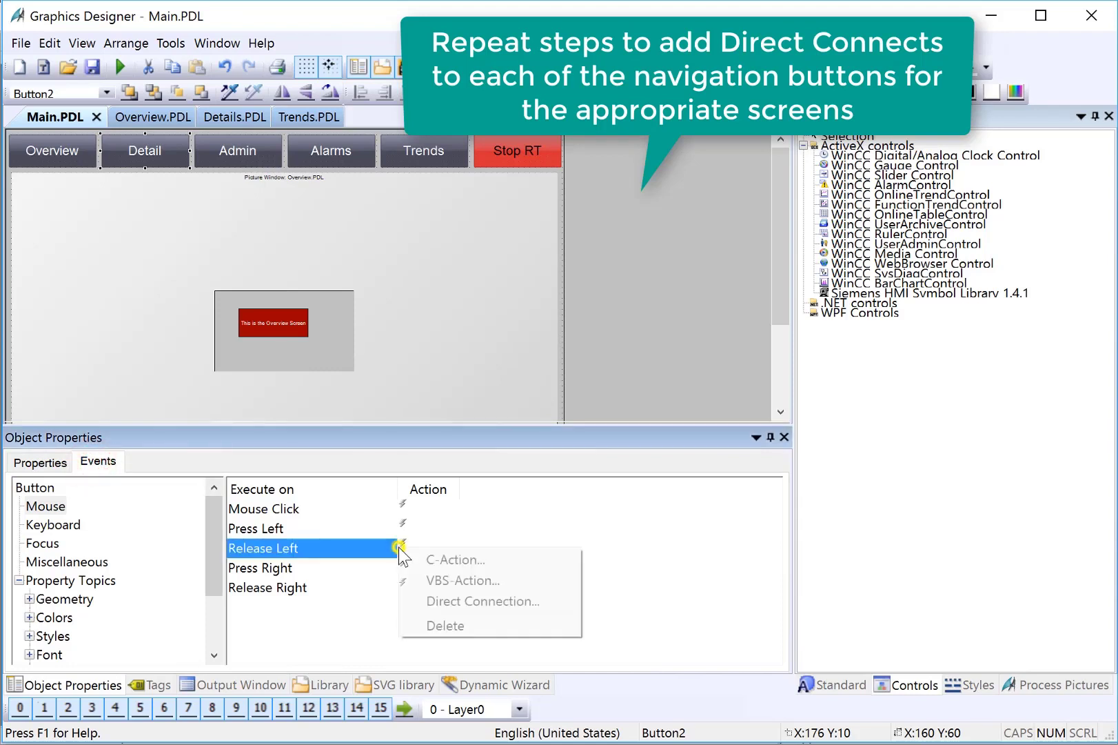
click(476, 600)
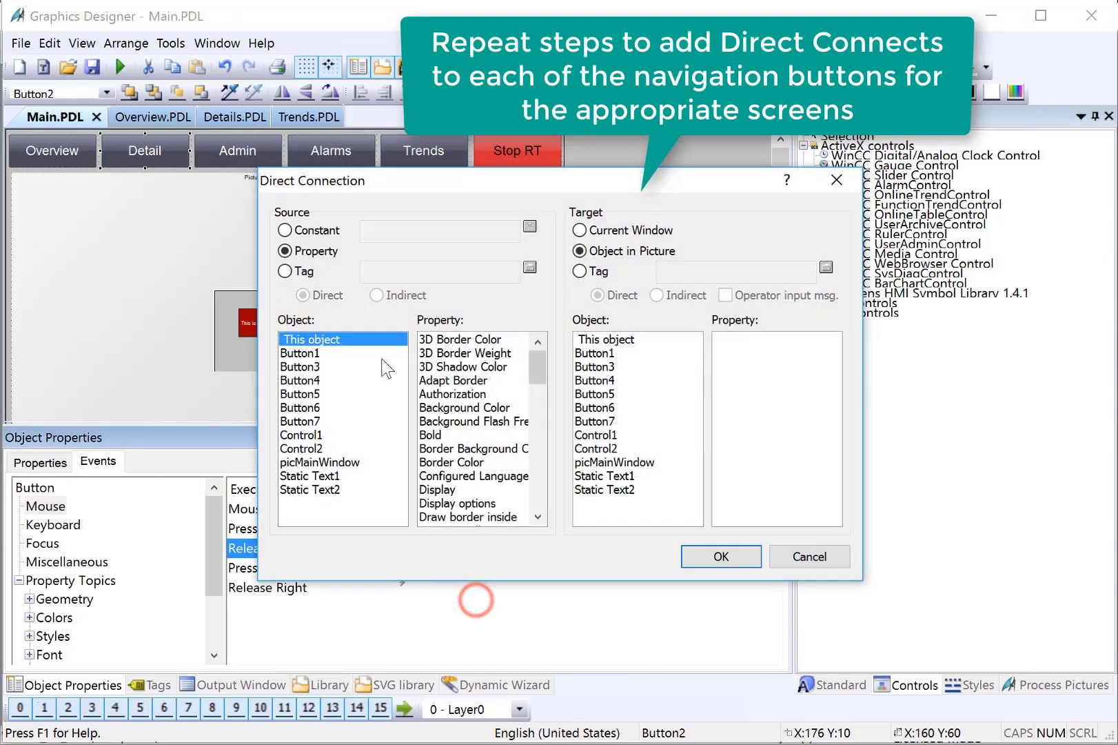
- Link constant Details.PDL to picMainWindow's Picture Name and confirm the connection
click(321, 220)
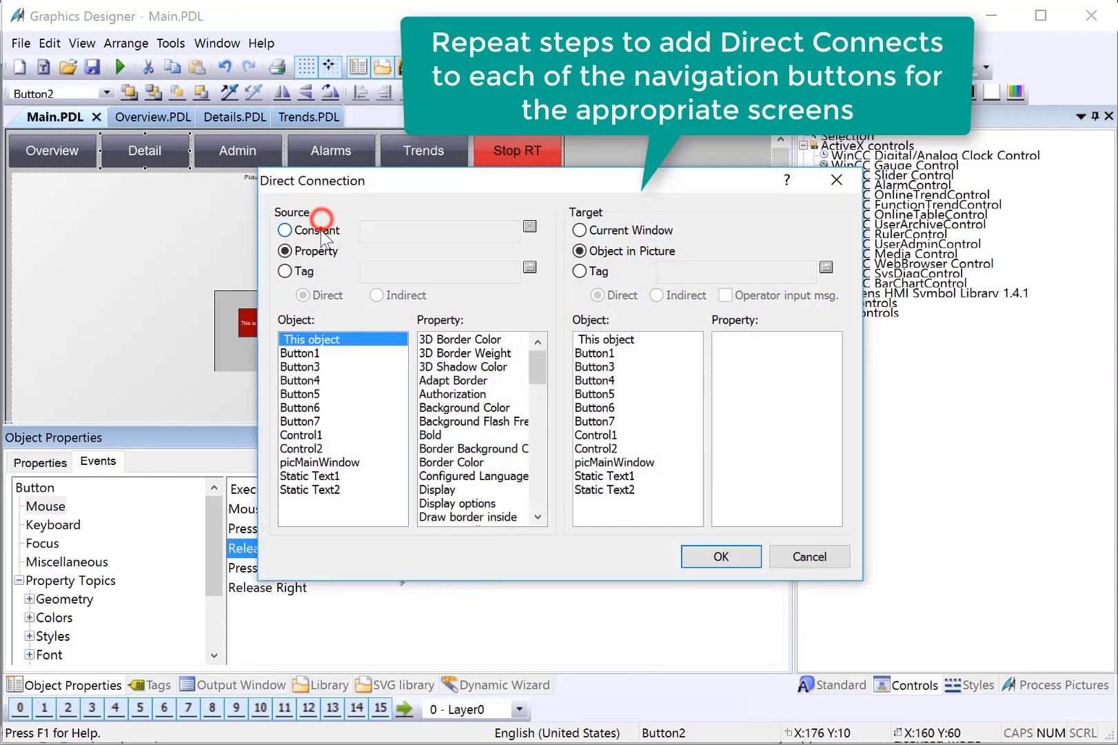
click(529, 227)
click(524, 377)
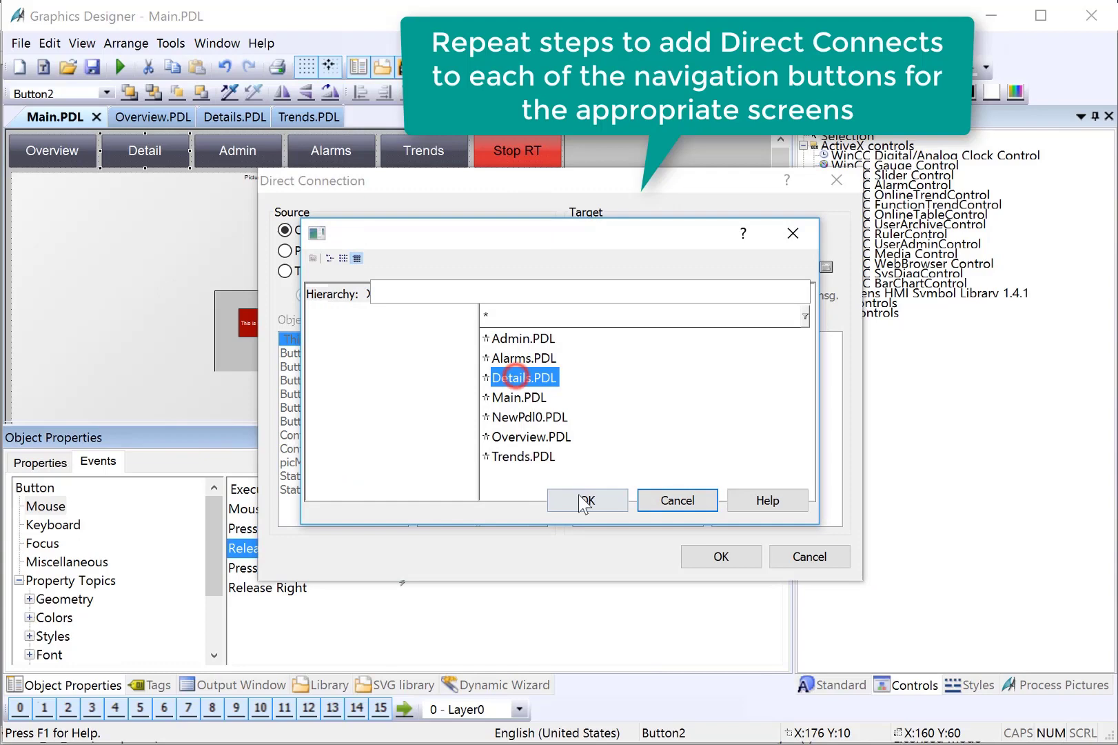
click(586, 499)
click(600, 448)
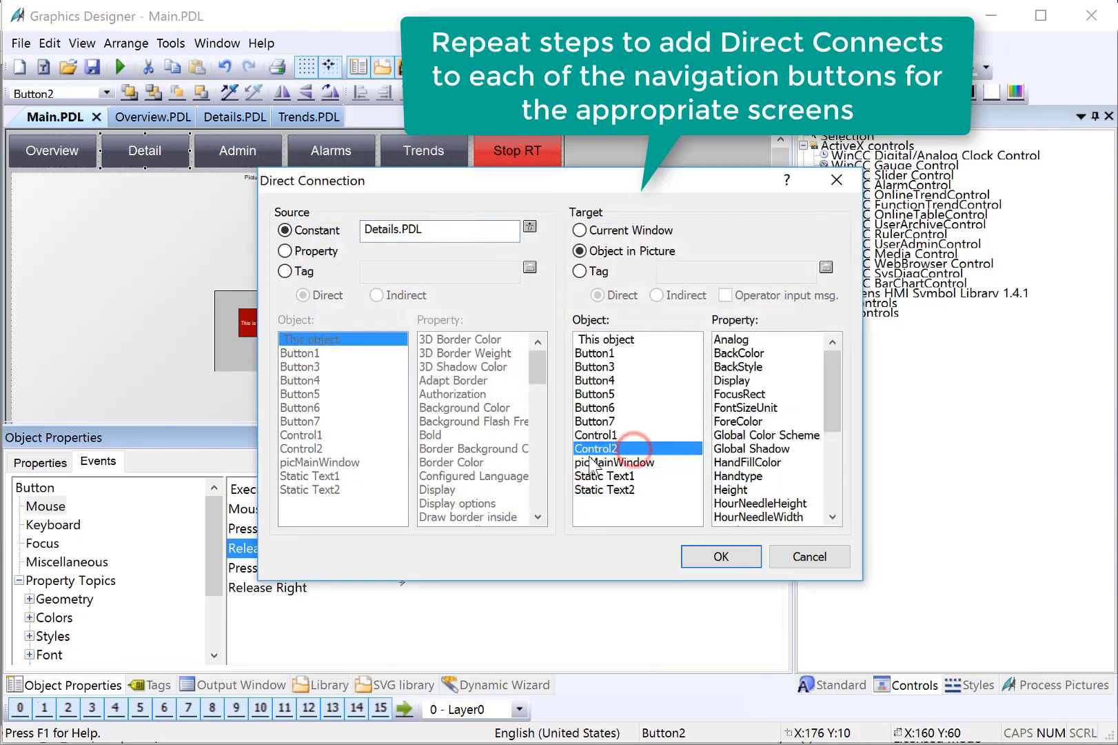
click(594, 461)
click(742, 366)
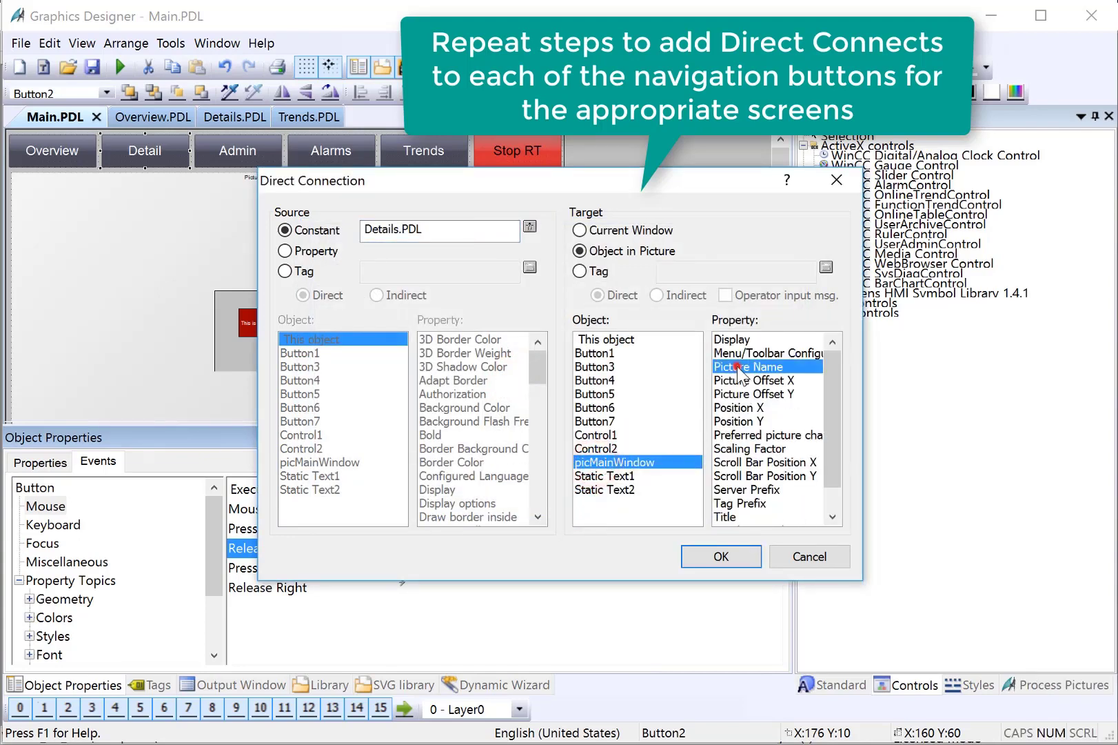
click(742, 556)
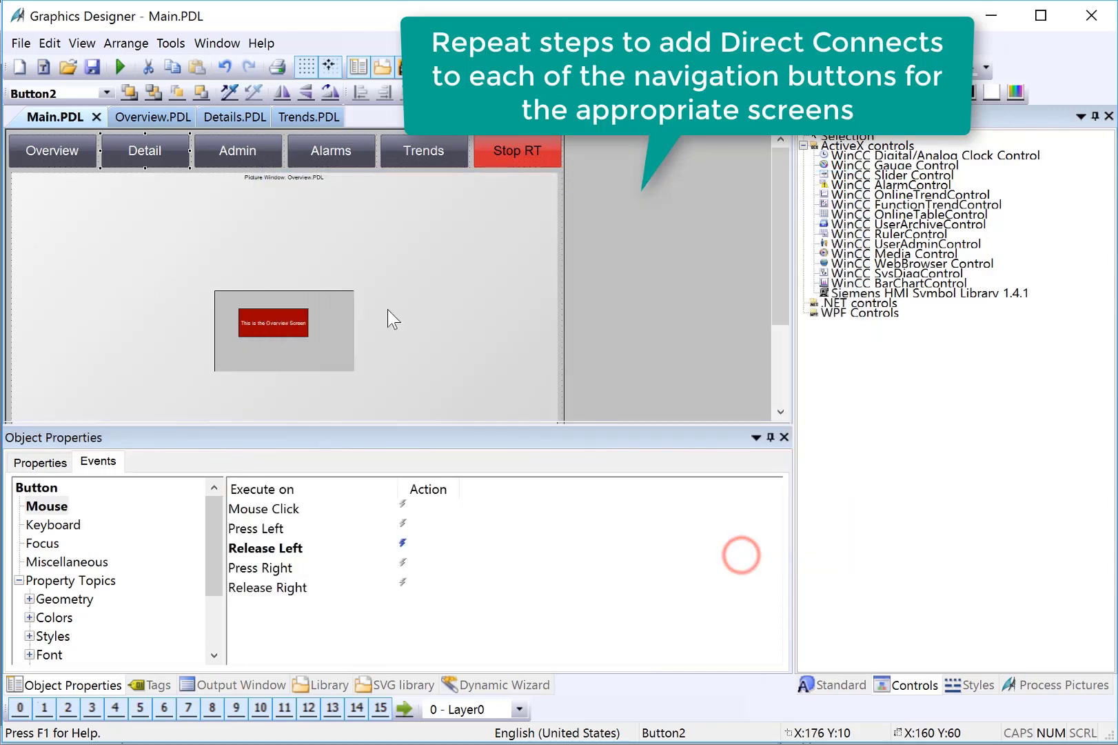
click(225, 147)
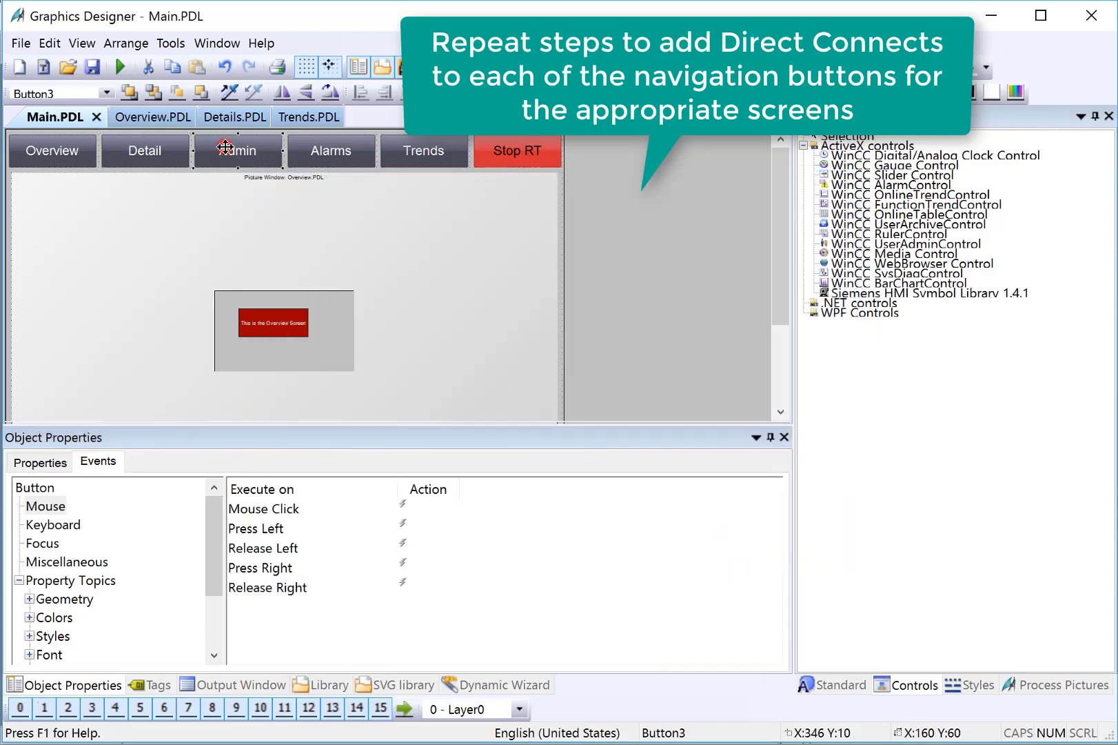
- Give the Admin button a Press Left connection loading Admin.PDL into picMainWindow's Picture Name
right_click(403, 522)
click(444, 574)
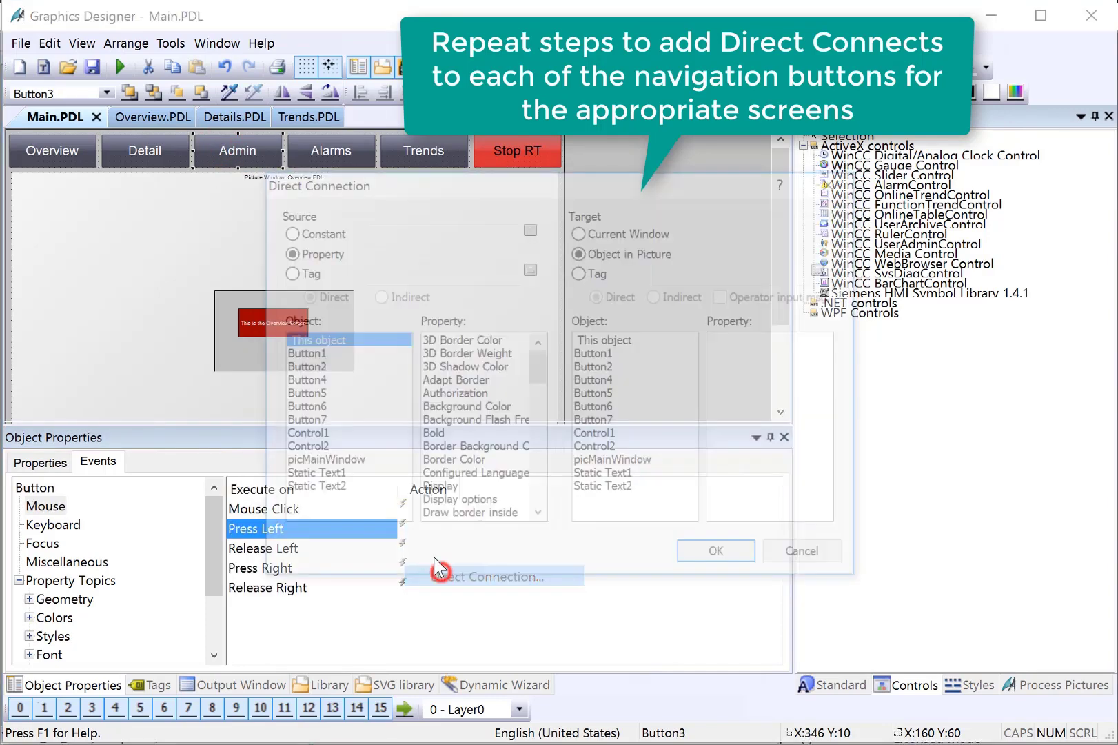
click(315, 231)
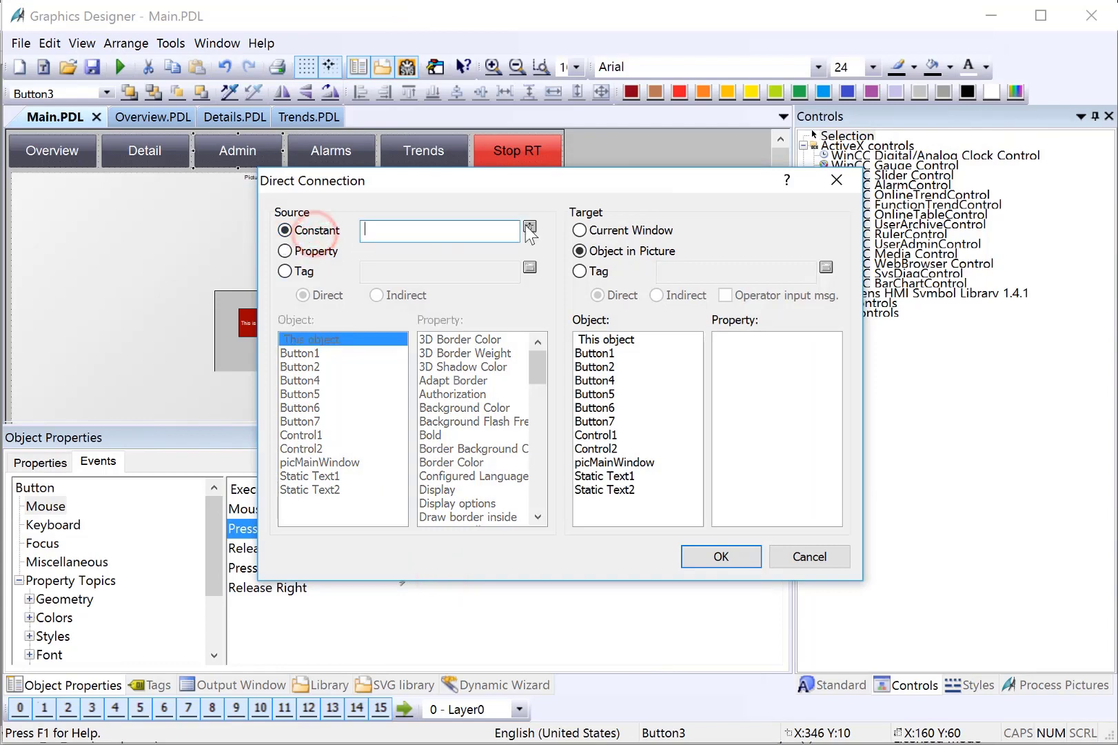
click(528, 226)
click(510, 338)
click(586, 499)
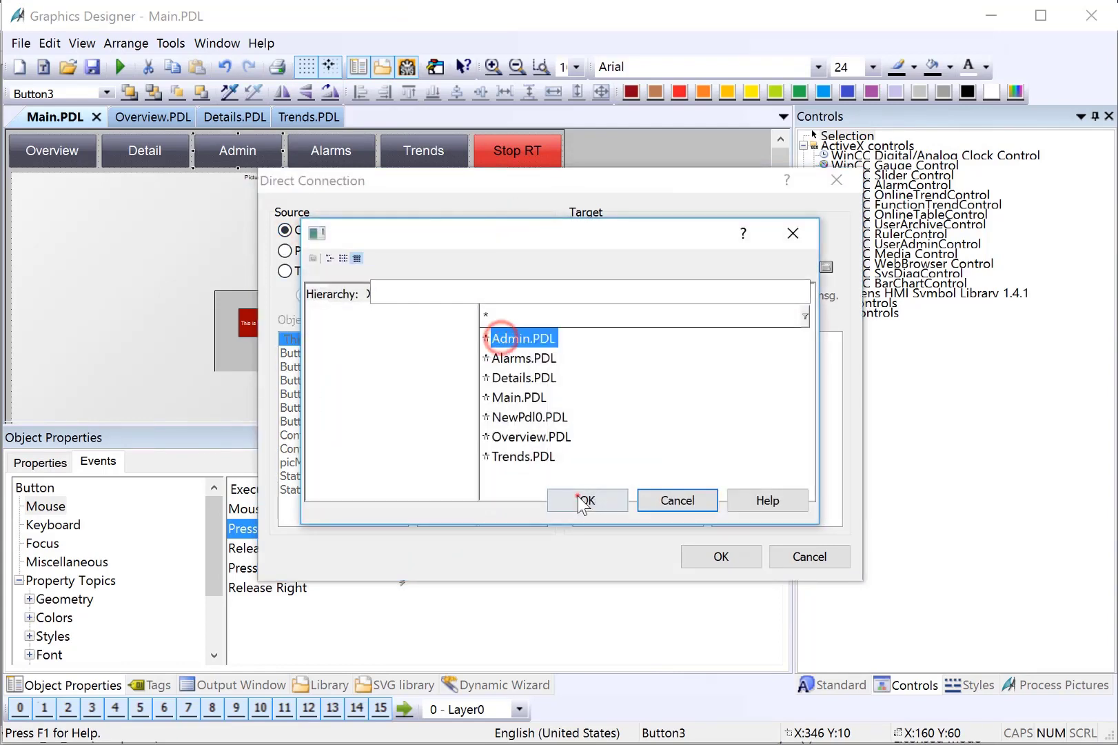
click(583, 462)
click(721, 556)
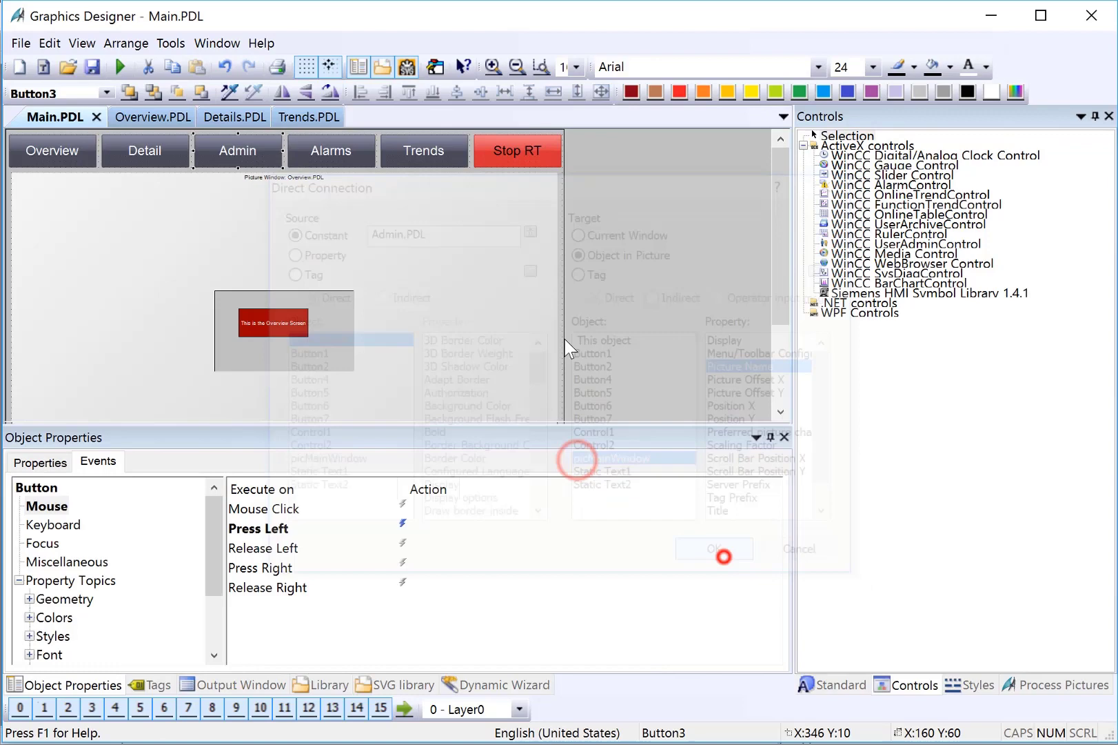
- Give the Alarms button a Press Left connection loading Alarms.PDL into picMainWindow's Picture Name
click(342, 151)
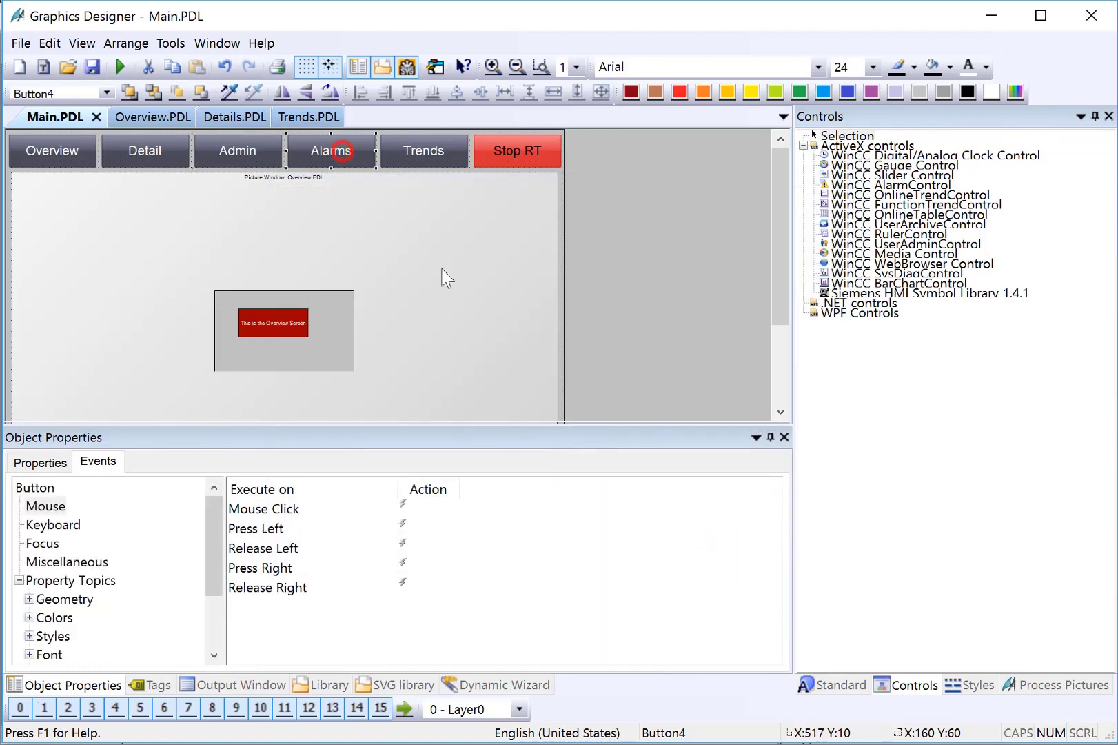
right_click(403, 531)
click(451, 579)
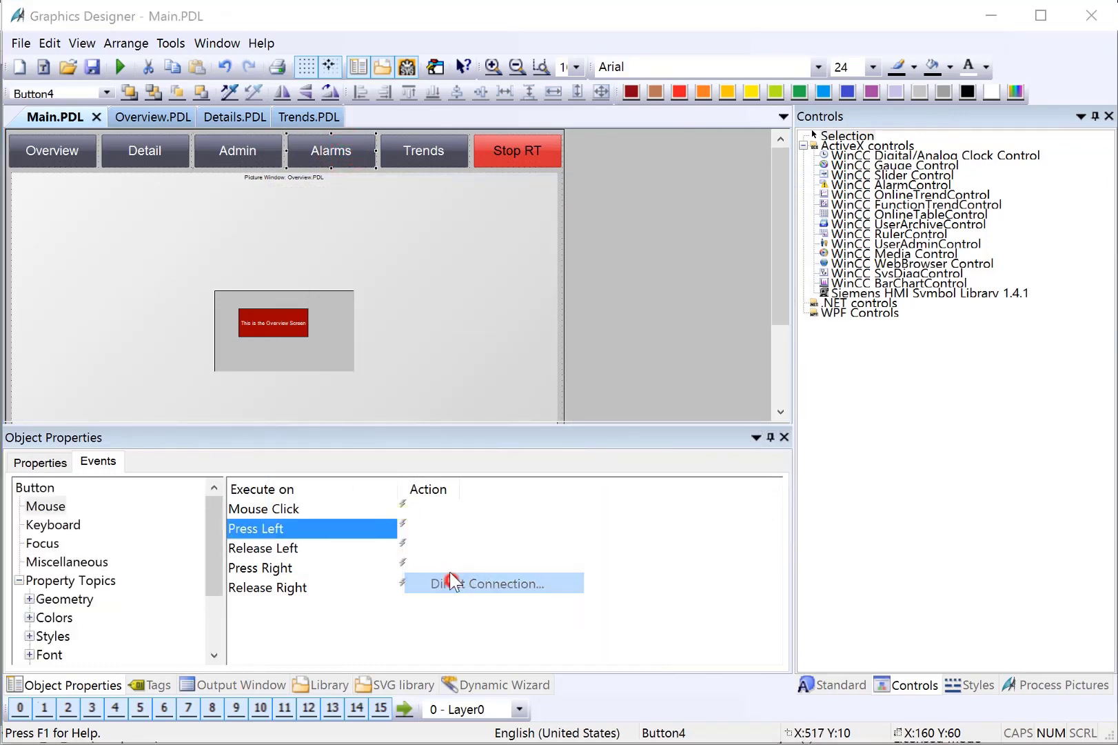
click(312, 229)
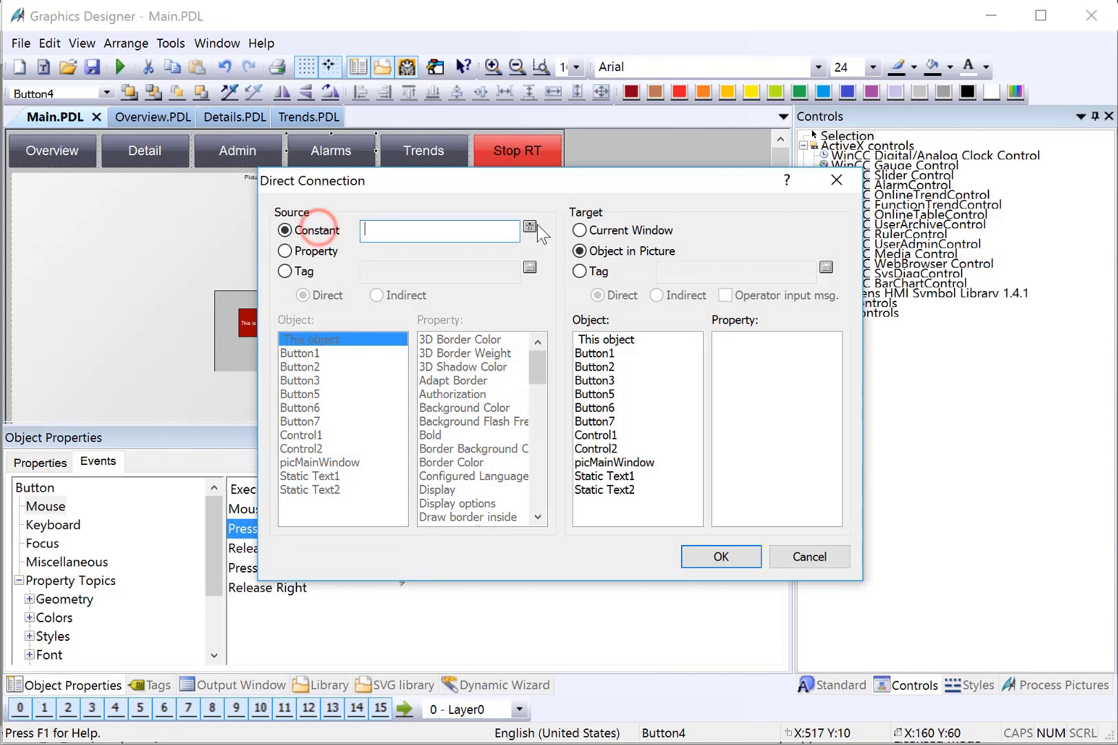
click(529, 227)
double_click(499, 358)
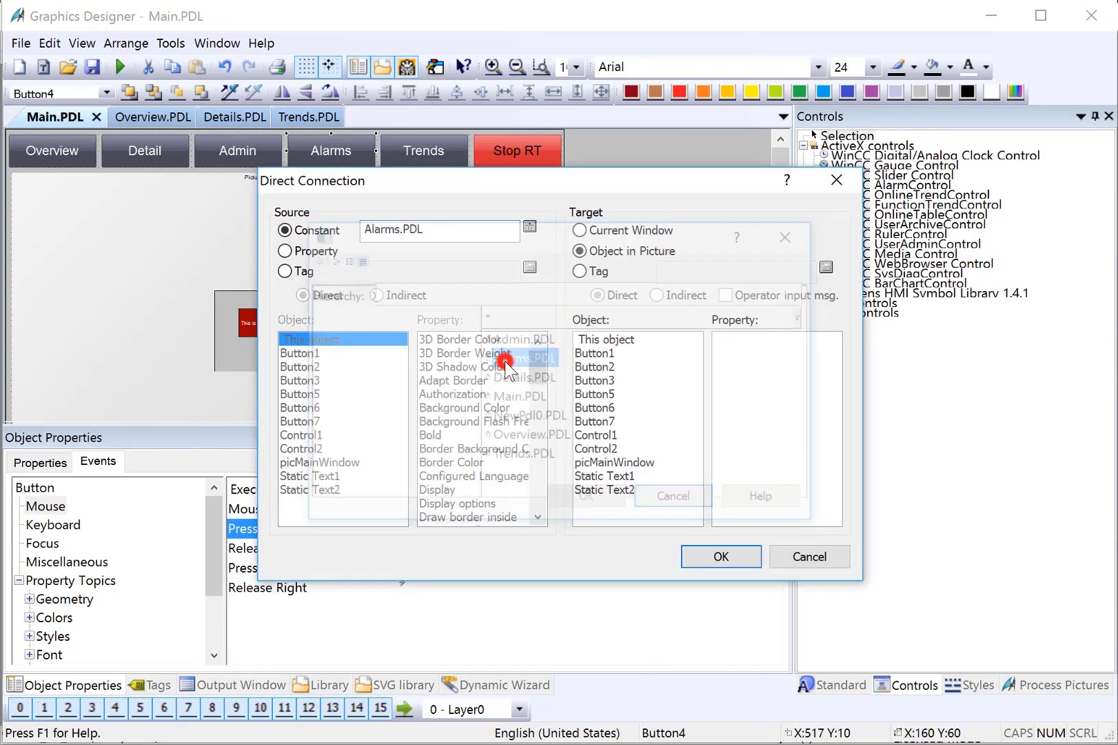
click(586, 462)
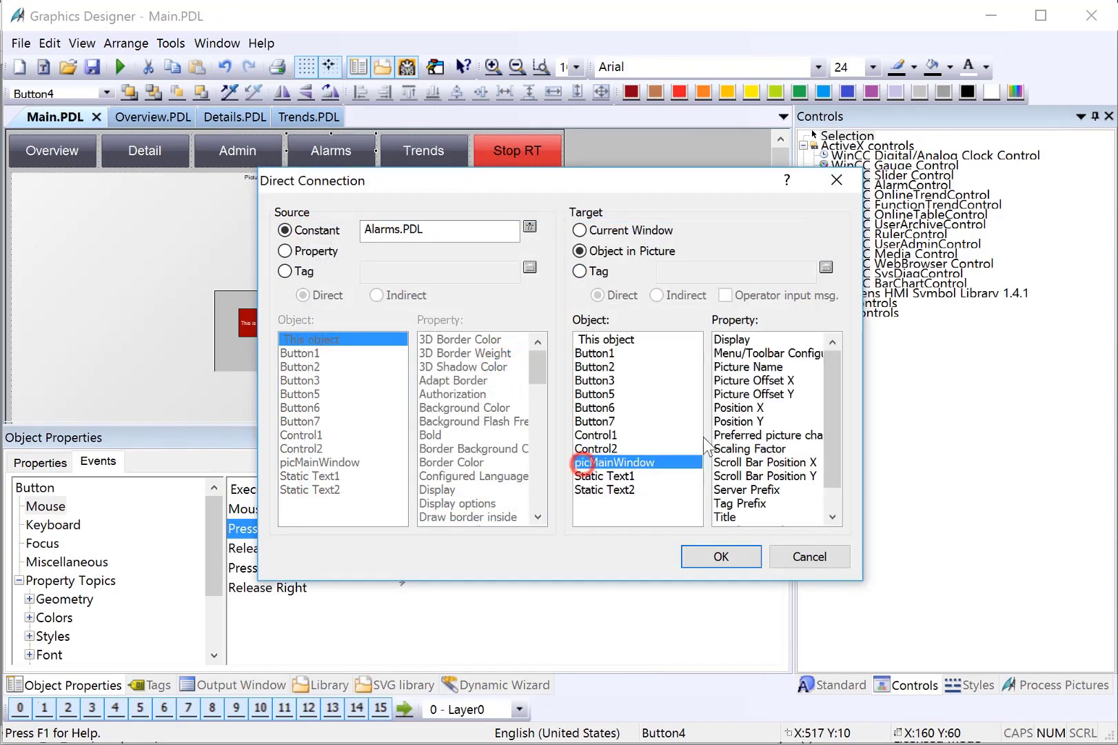
click(741, 367)
click(721, 555)
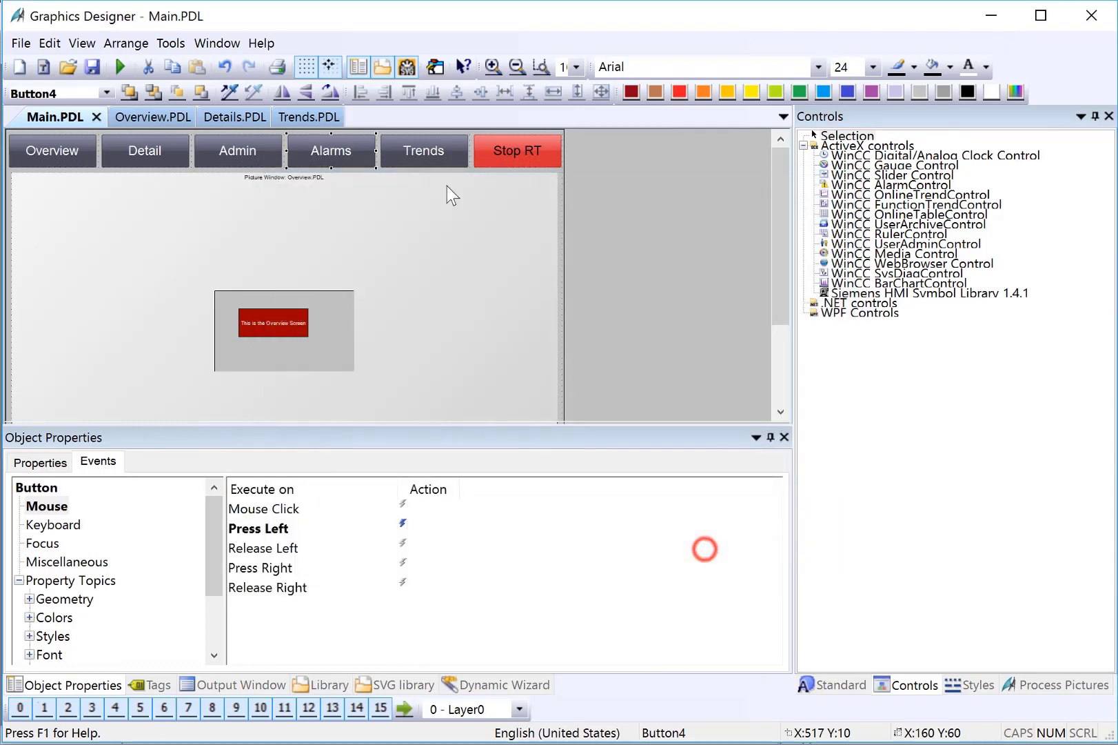
click(434, 153)
click(434, 153)
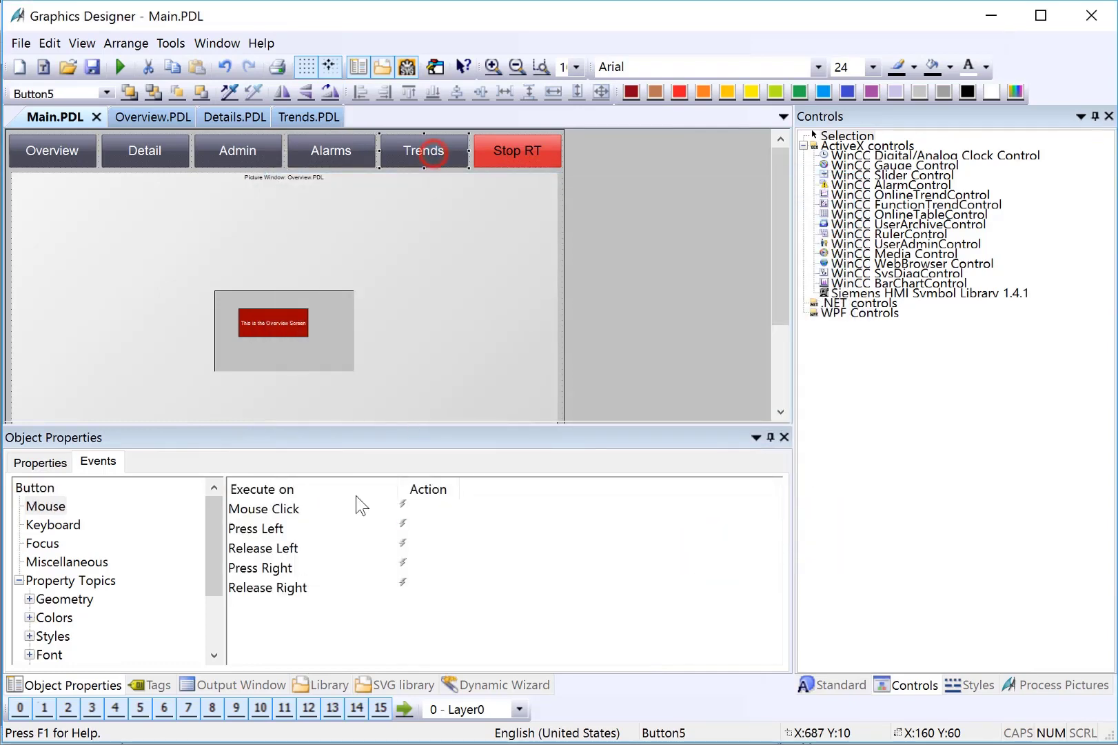
- Start a direct connection on the Trends button's Press Left event with constant Trends.PDL
right_click(405, 528)
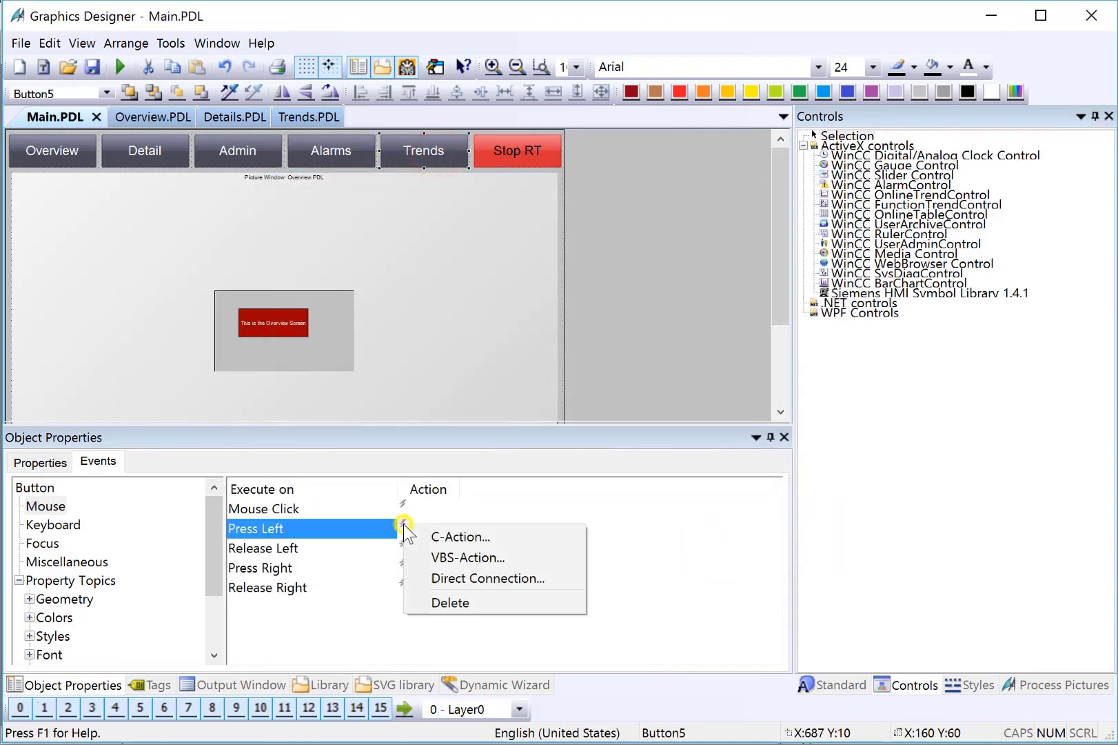
click(451, 573)
click(319, 232)
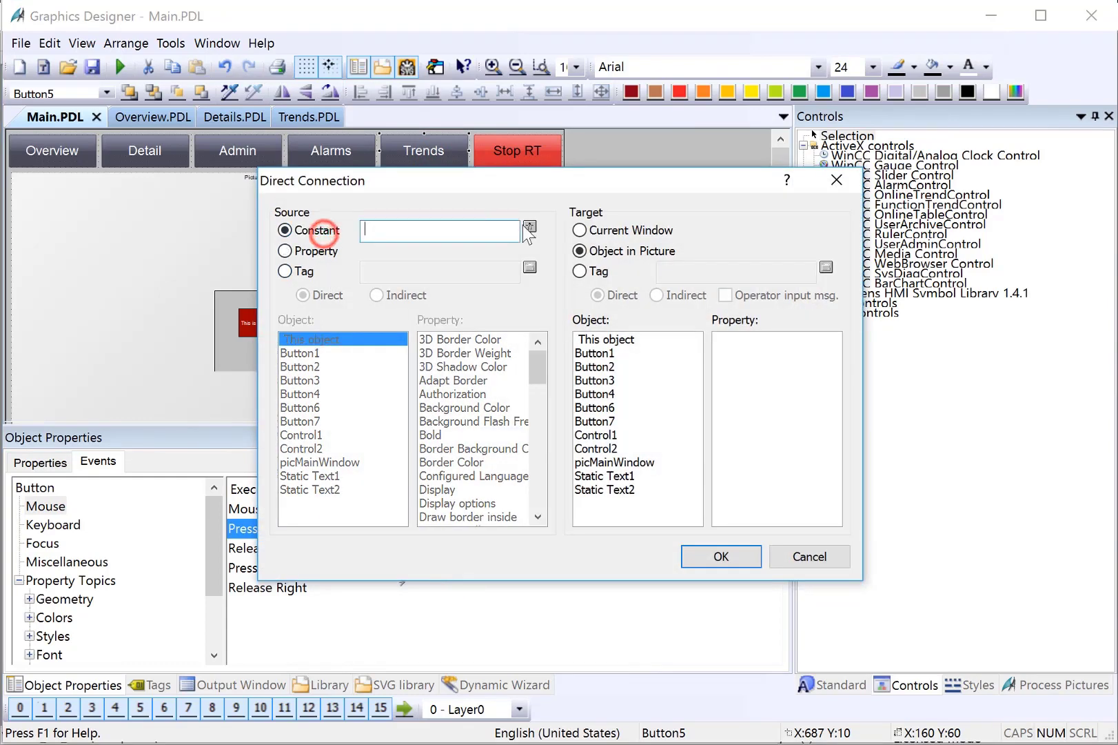
click(530, 228)
click(503, 455)
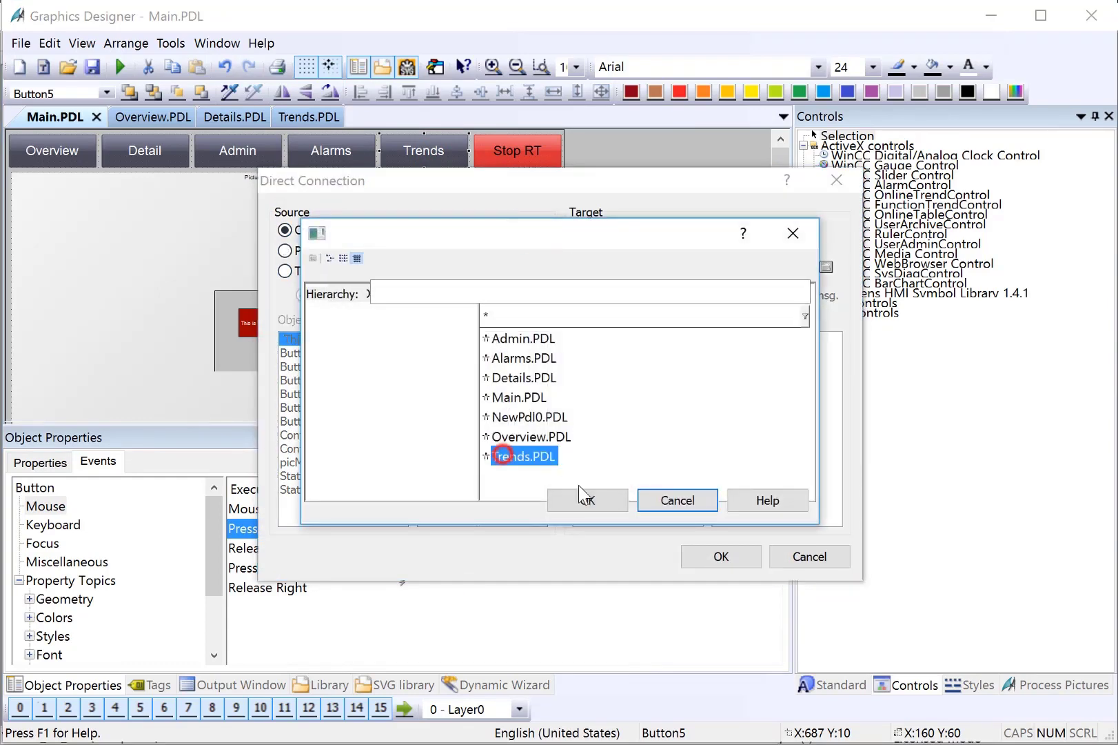
click(572, 490)
- Target picMainWindow's Picture Name, confirm the connection, and save Main.PDL
click(610, 461)
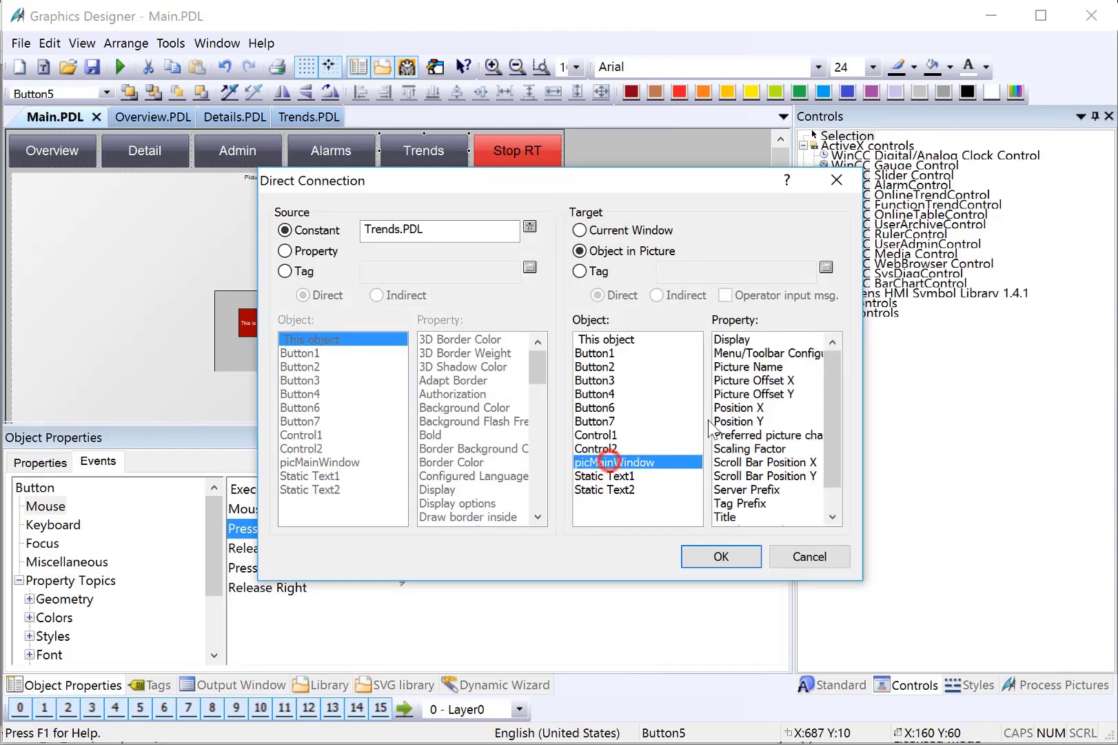
click(746, 367)
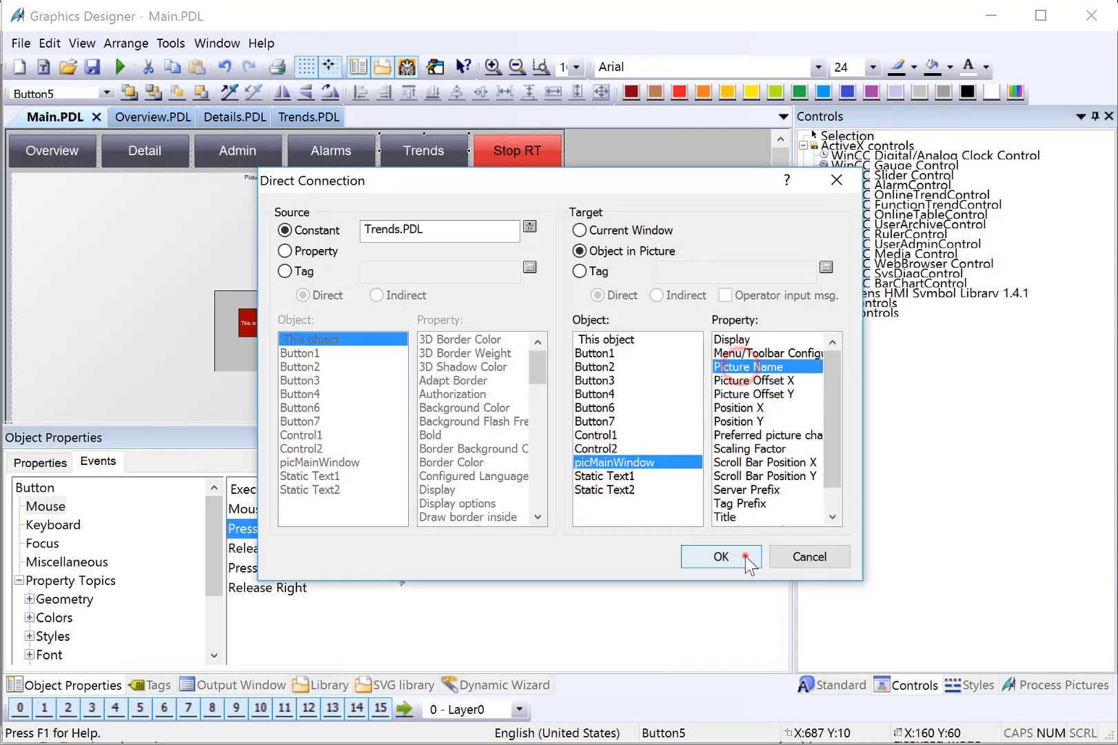
click(745, 556)
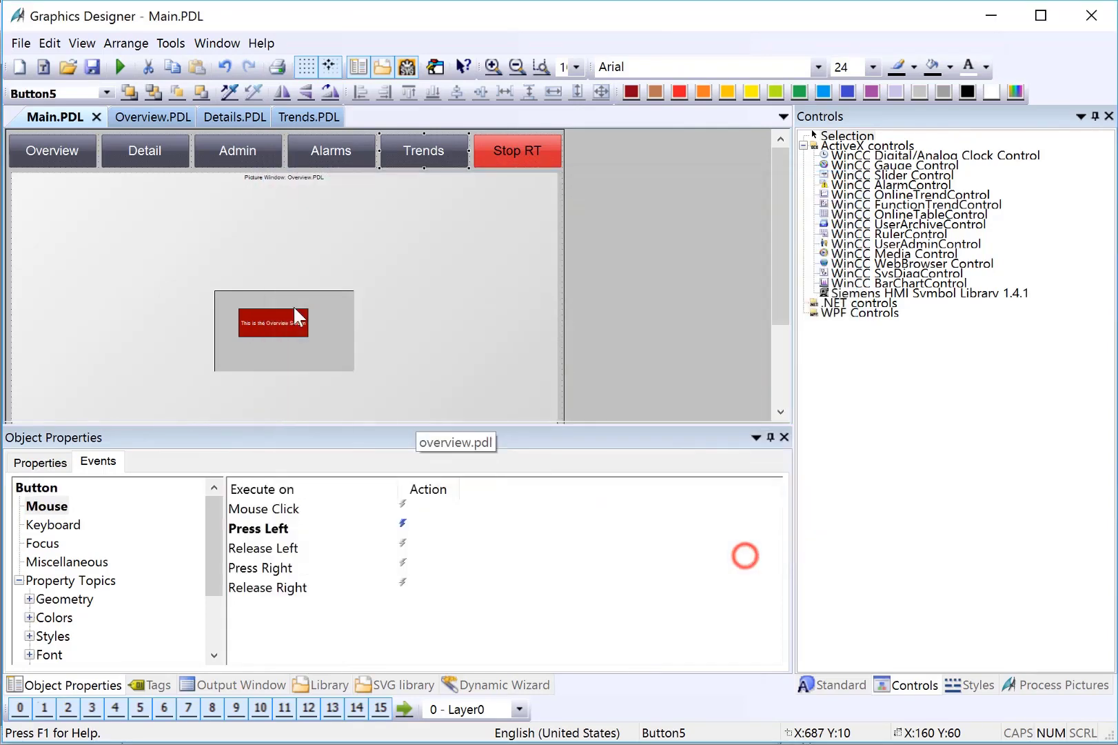
click(89, 67)
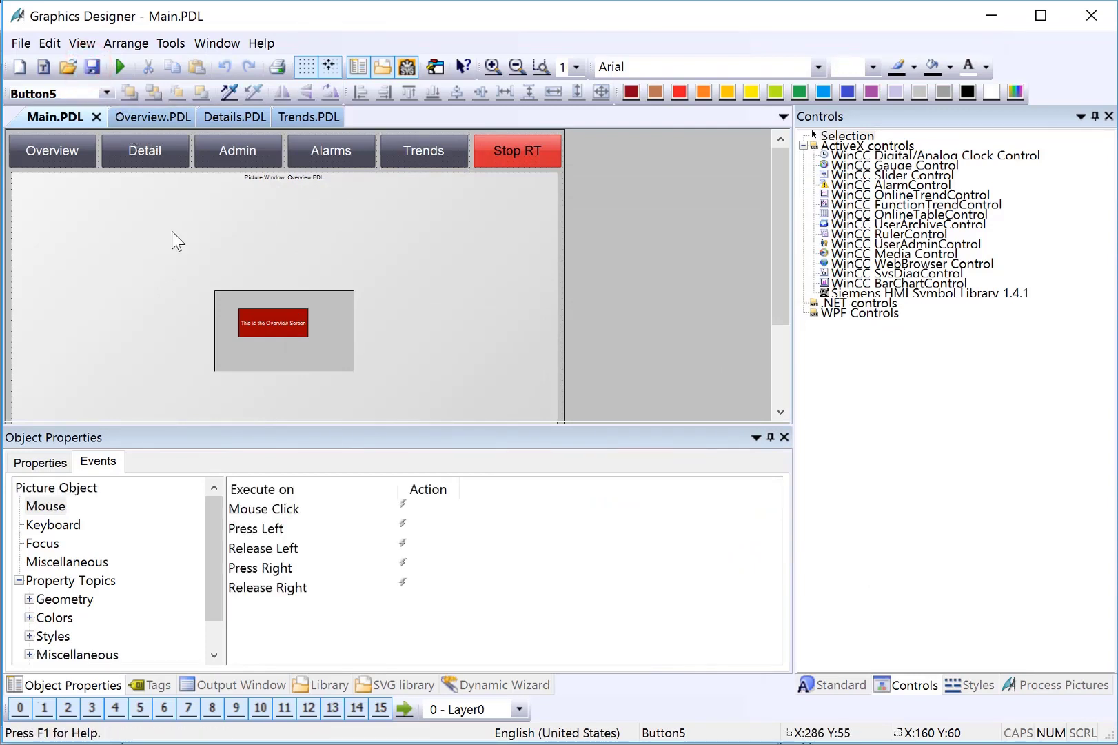
click(42, 462)
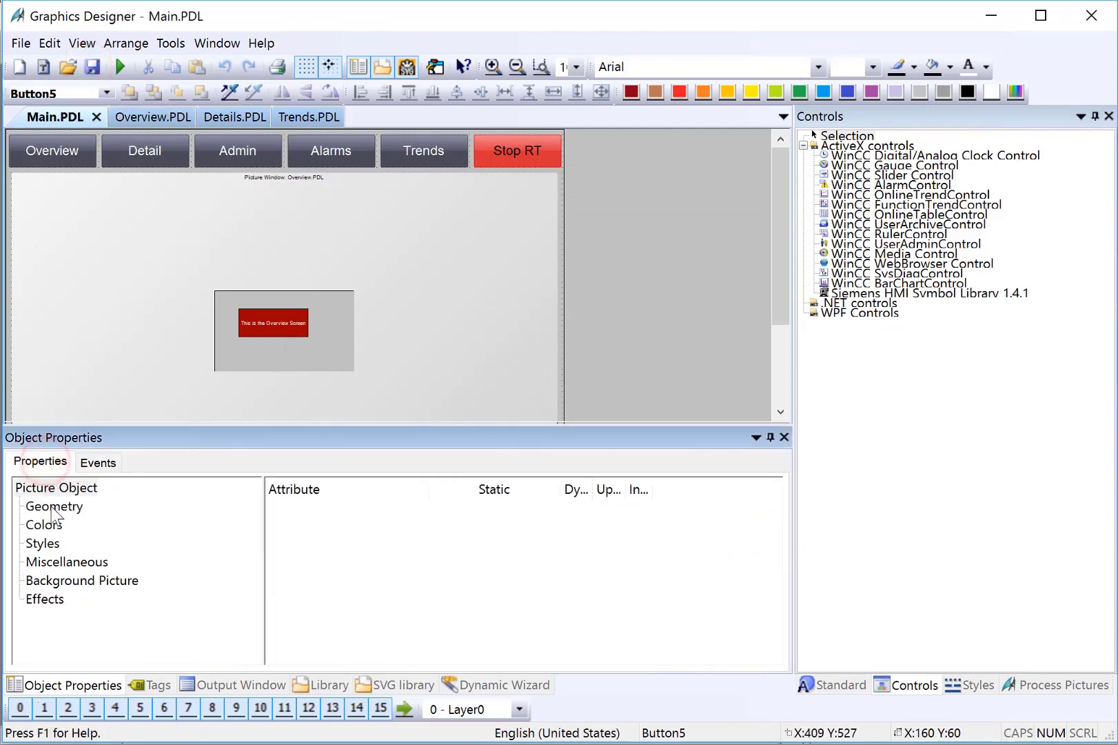
- Select picMainWindow and open its Miscellaneous attributes to the Picture Name entry
click(140, 229)
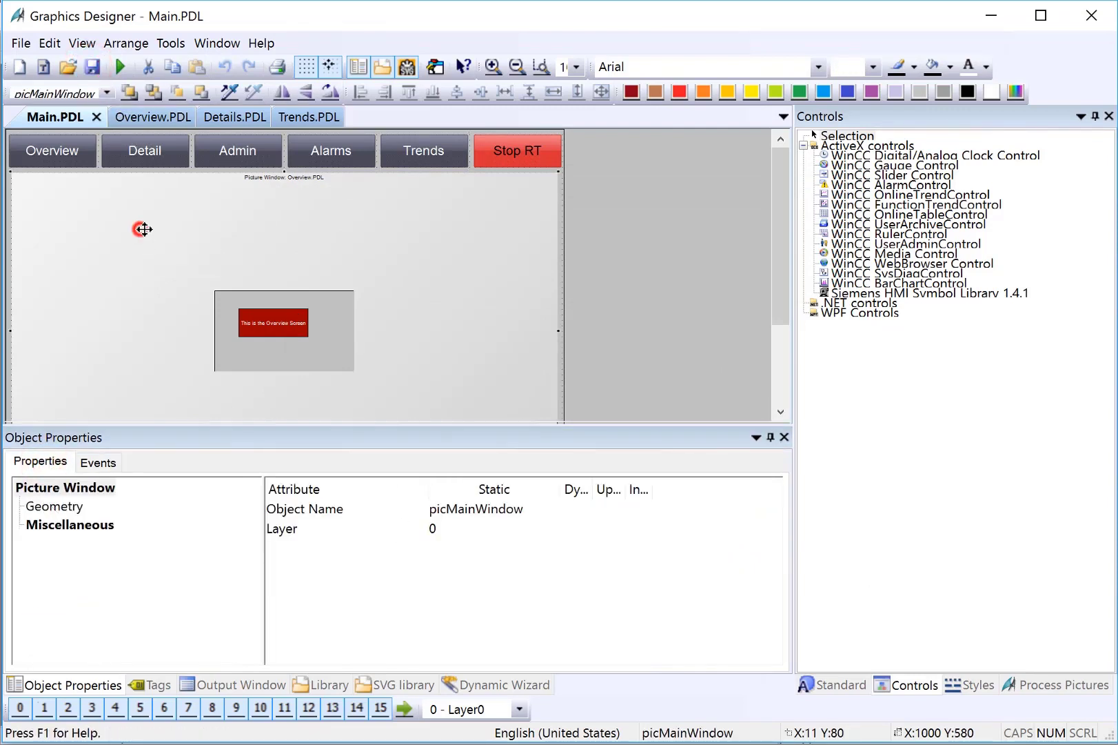
click(74, 527)
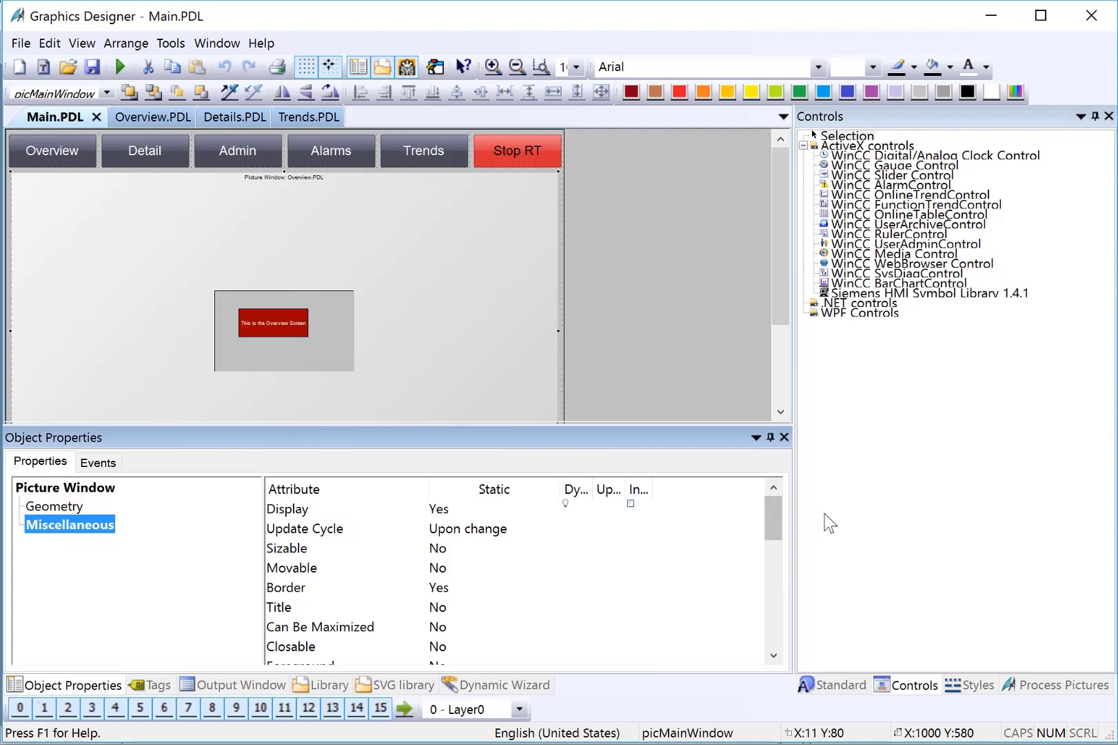
drag(777, 531, 771, 591)
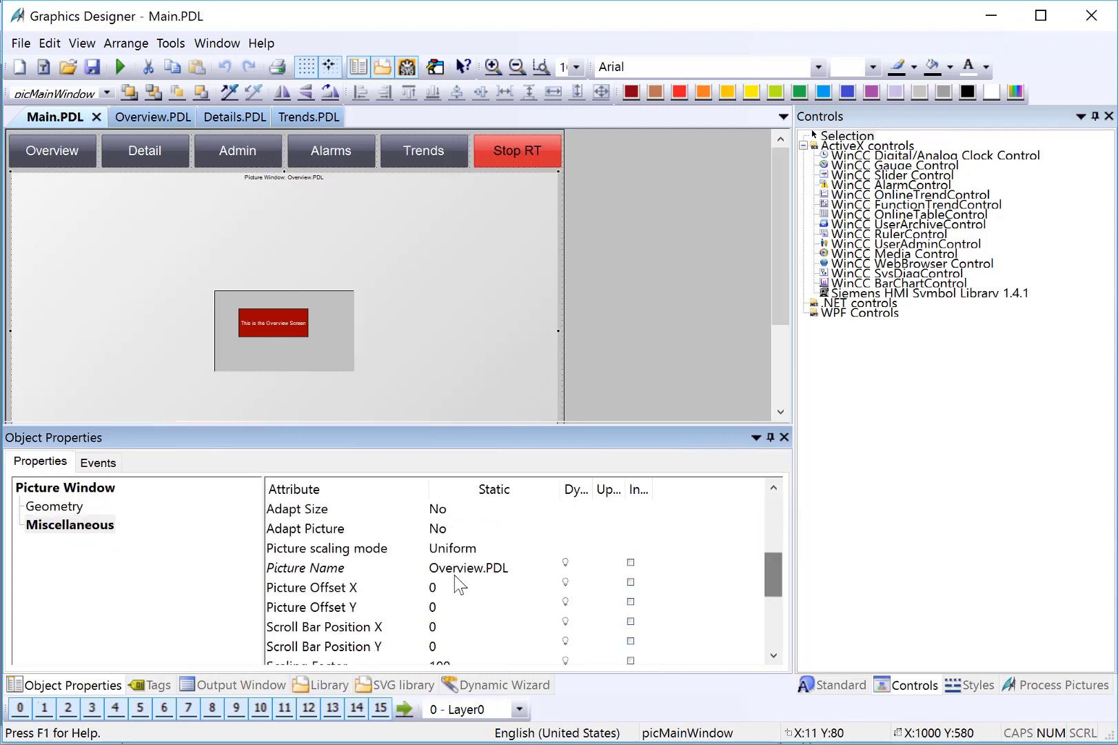
click(319, 568)
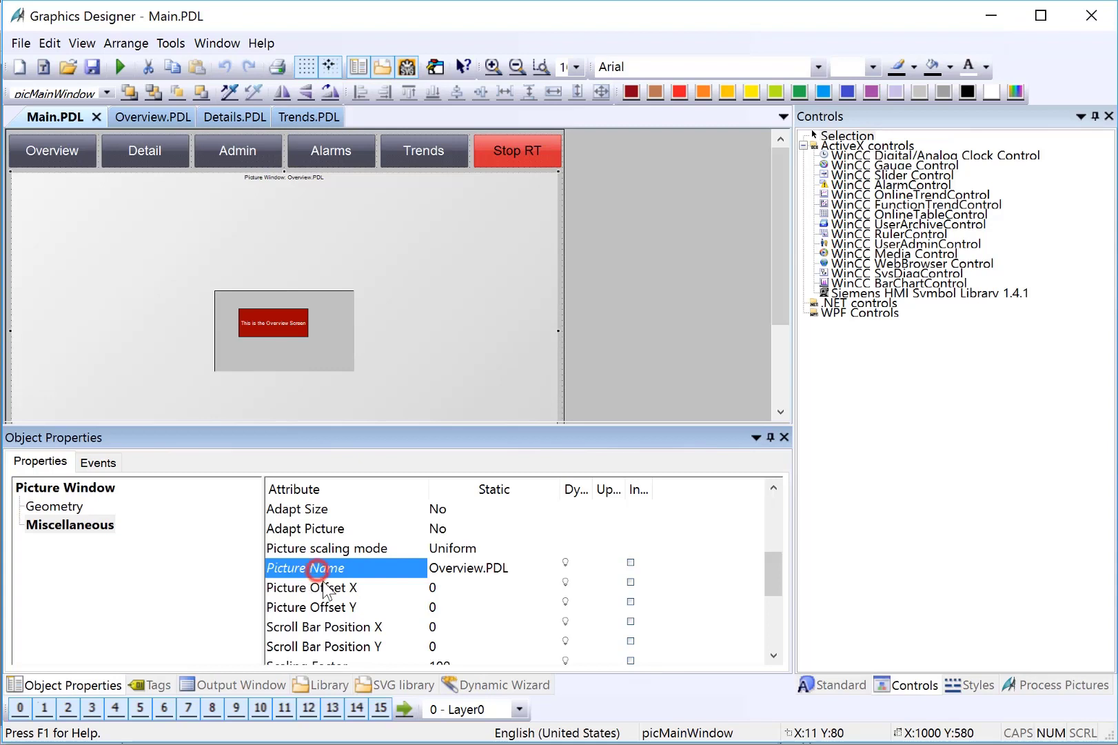
- Save Main.PDL, start runtime, and check the Detail, Admin and Alarms screens load
click(92, 66)
click(120, 66)
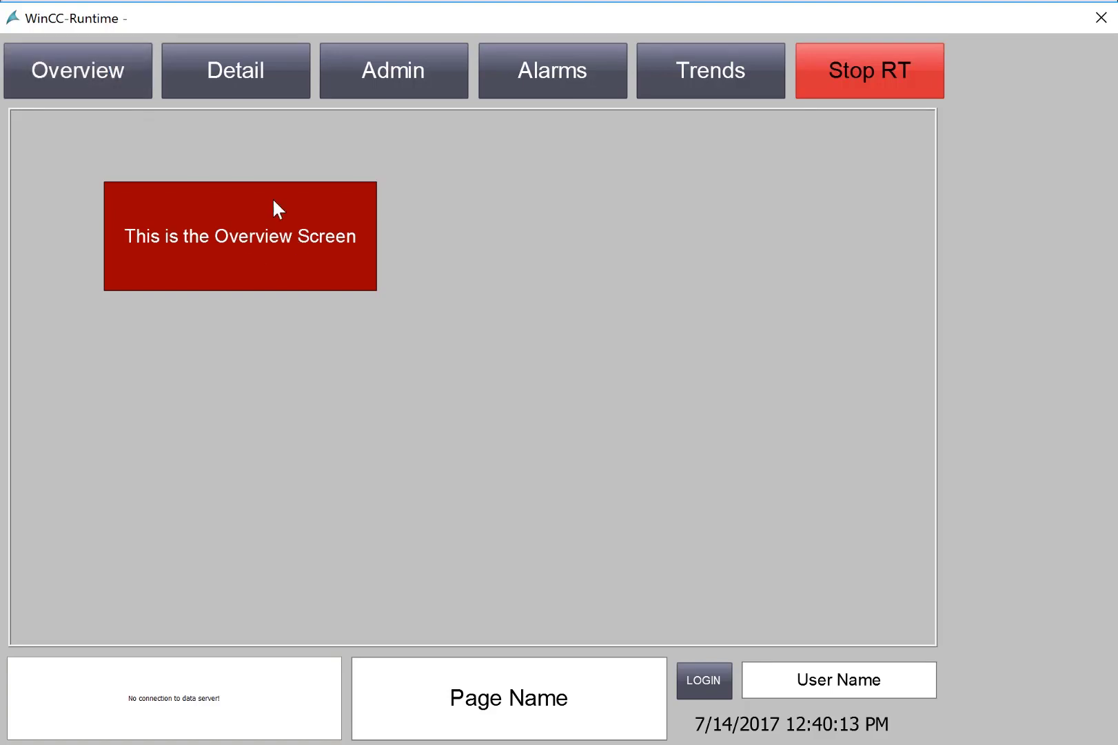
click(207, 72)
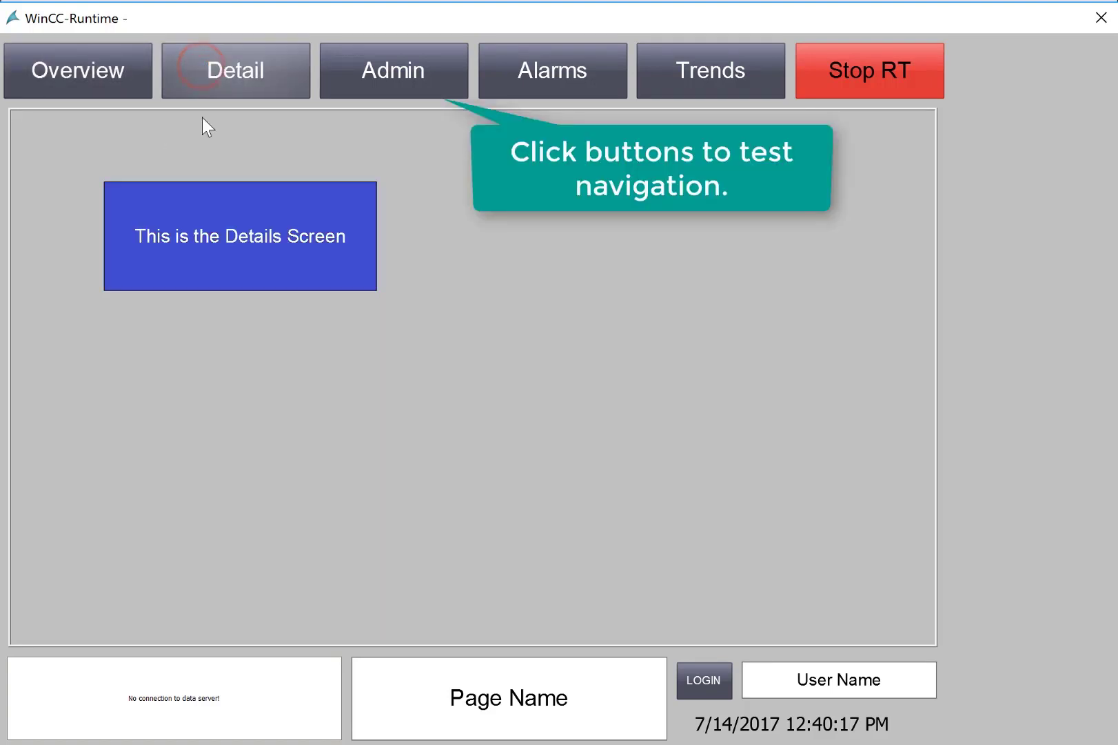
click(384, 83)
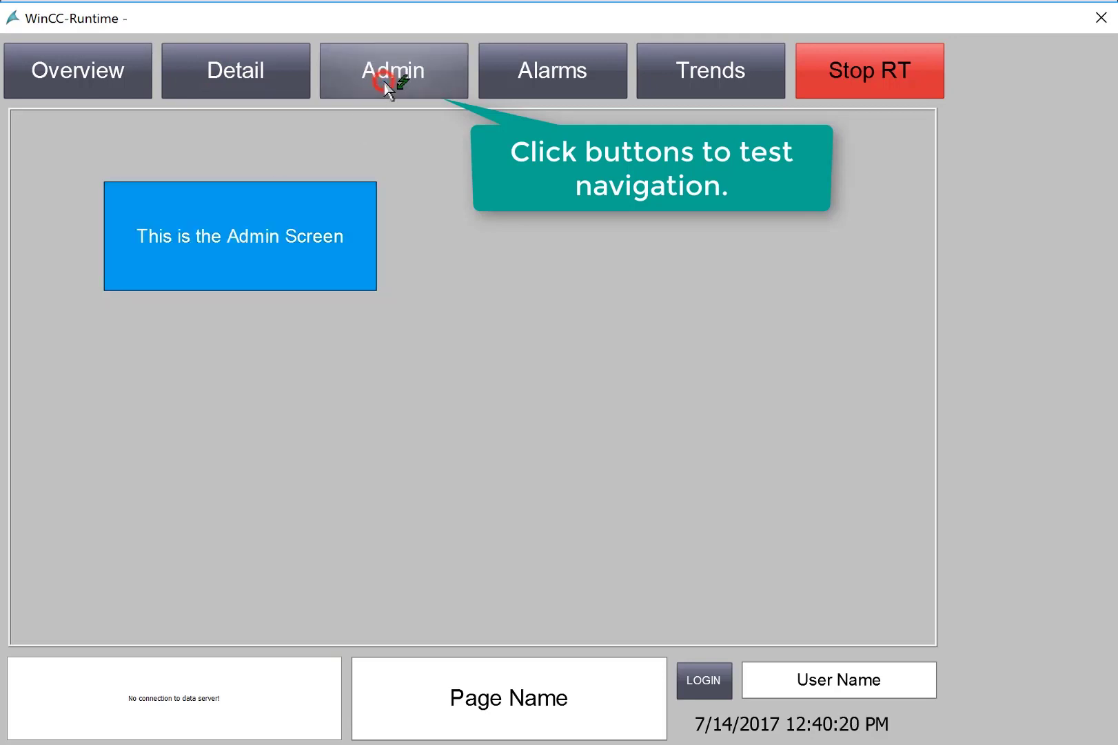
click(557, 83)
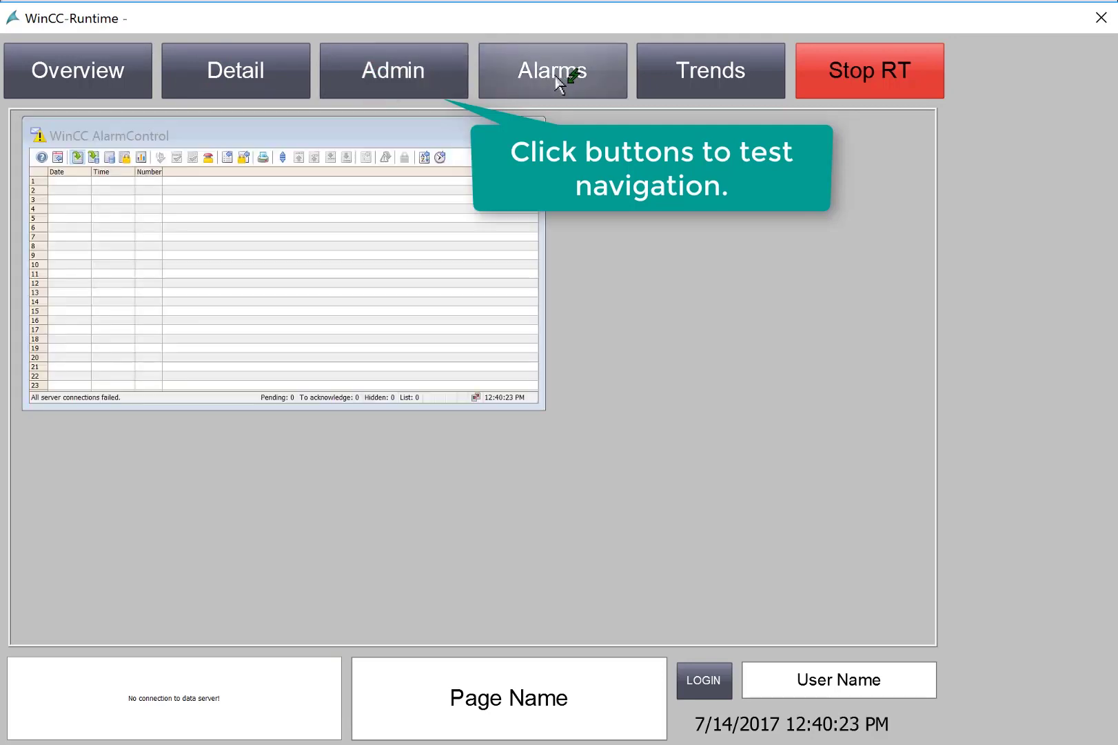
- Switch the main window to Trends, then Overview, then Details
click(688, 83)
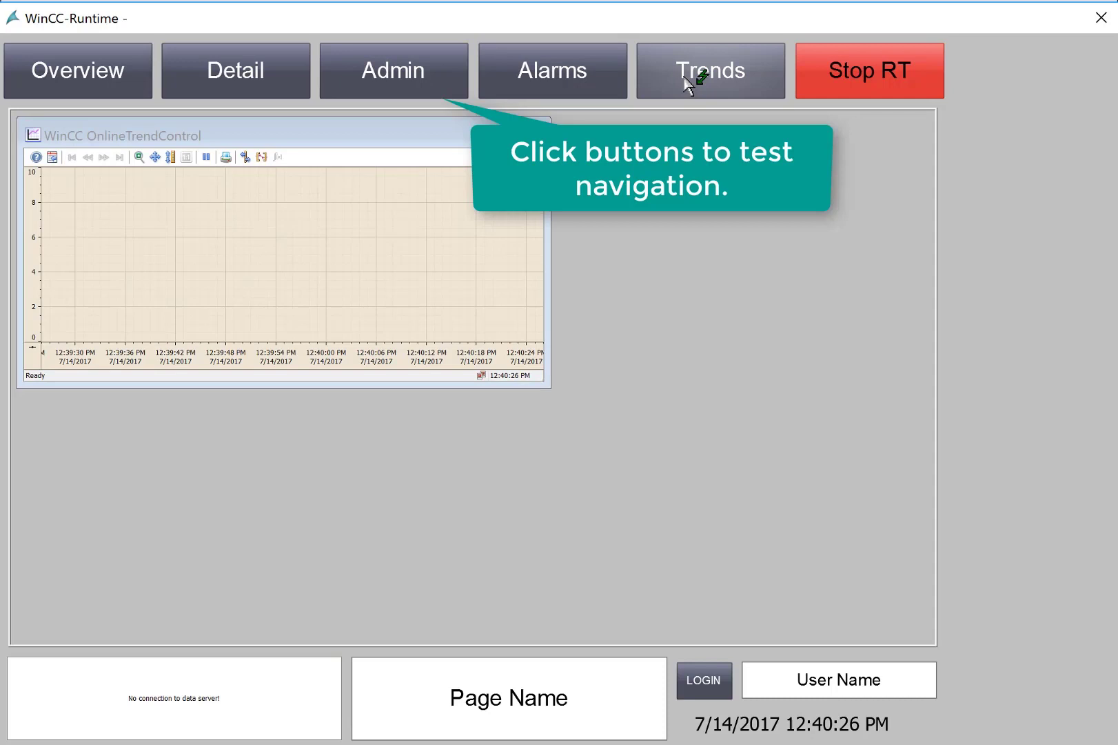
click(94, 79)
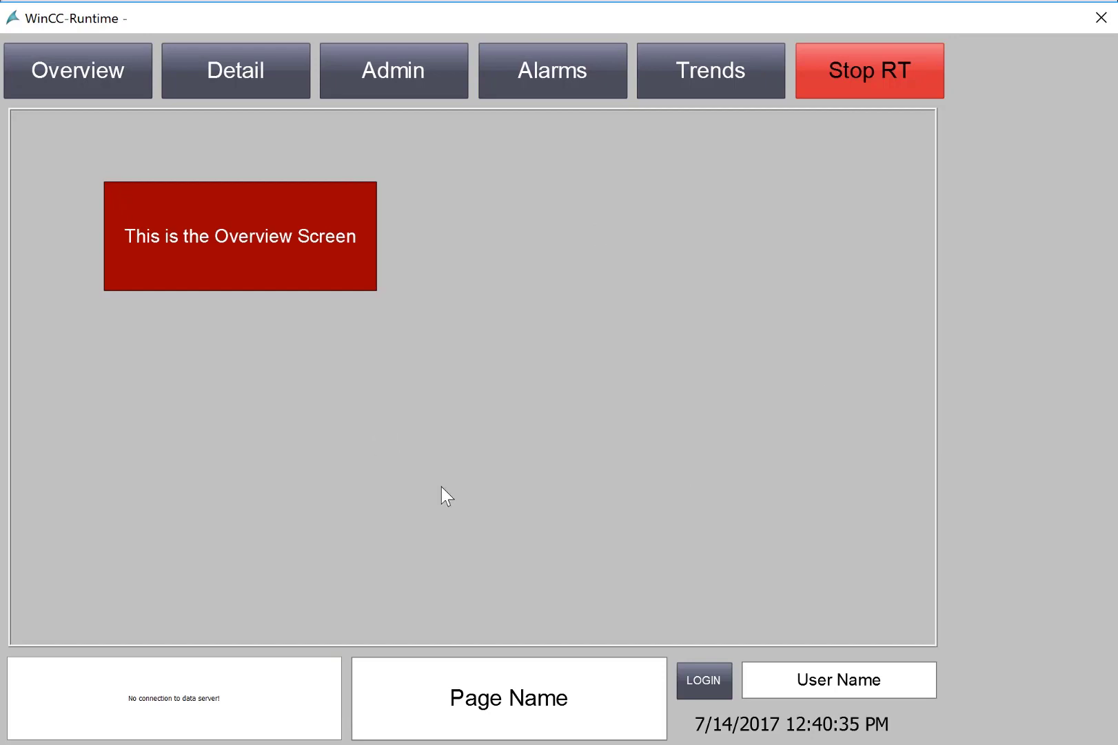
click(245, 65)
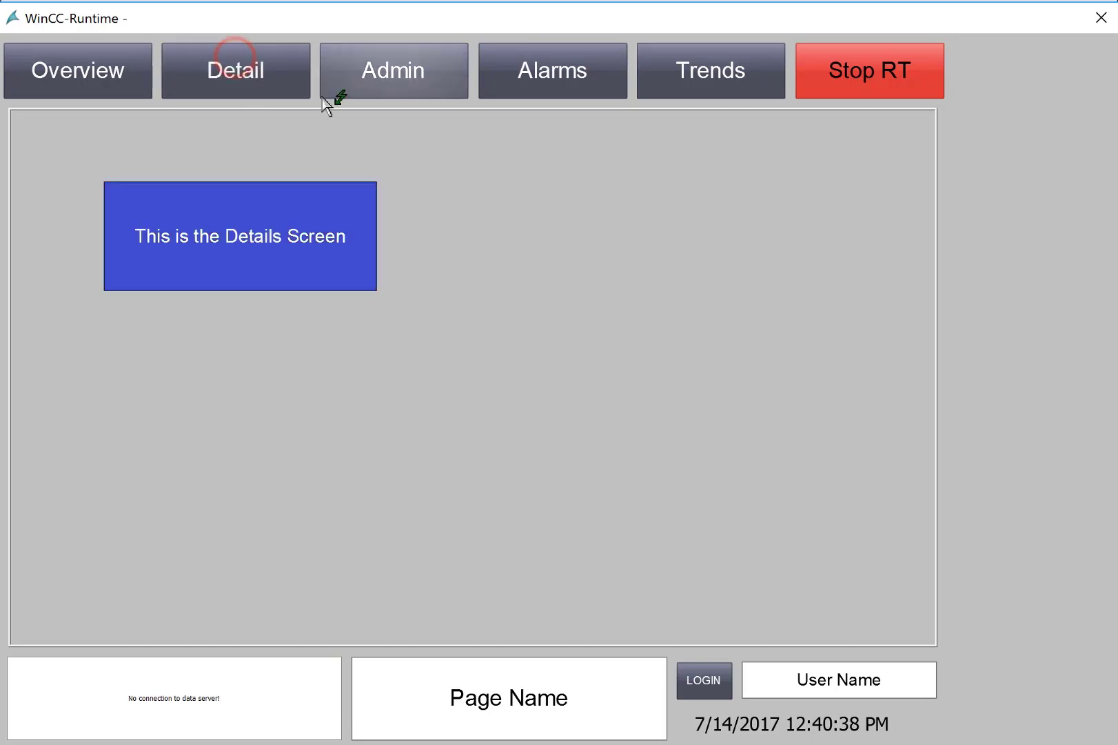
- Switch picMainWindow's Adapt Picture attribute from No to Yes and save Main.PDL
key(alt+Tab)
click(180, 403)
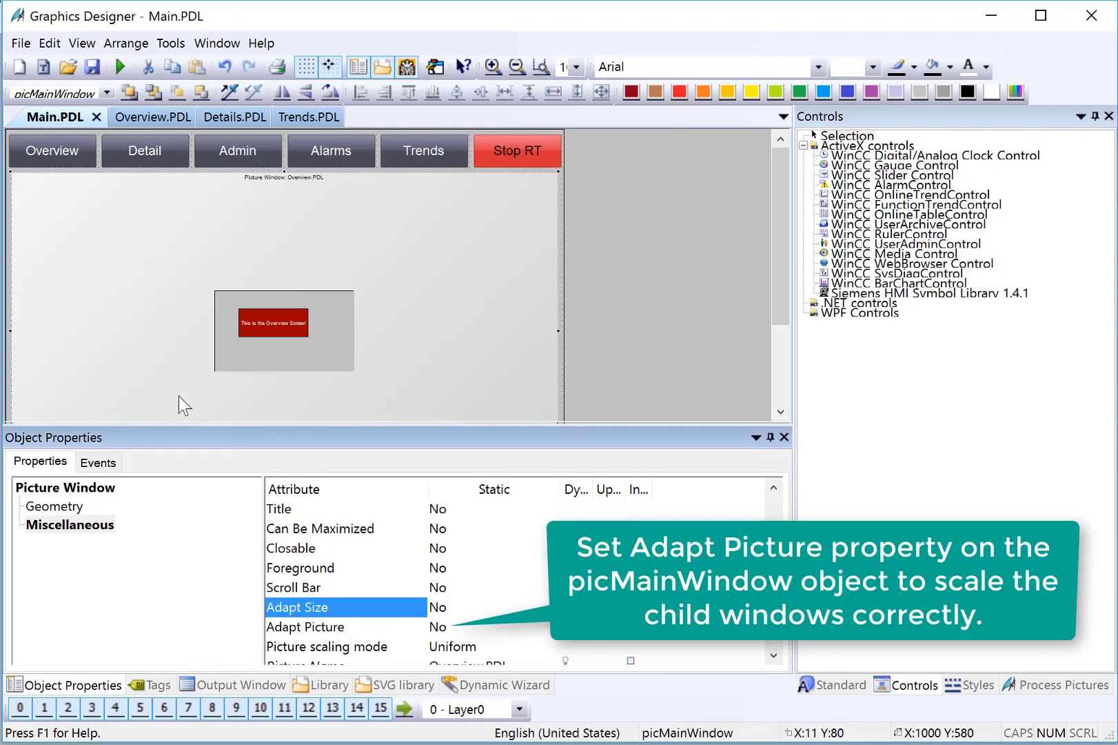
click(142, 309)
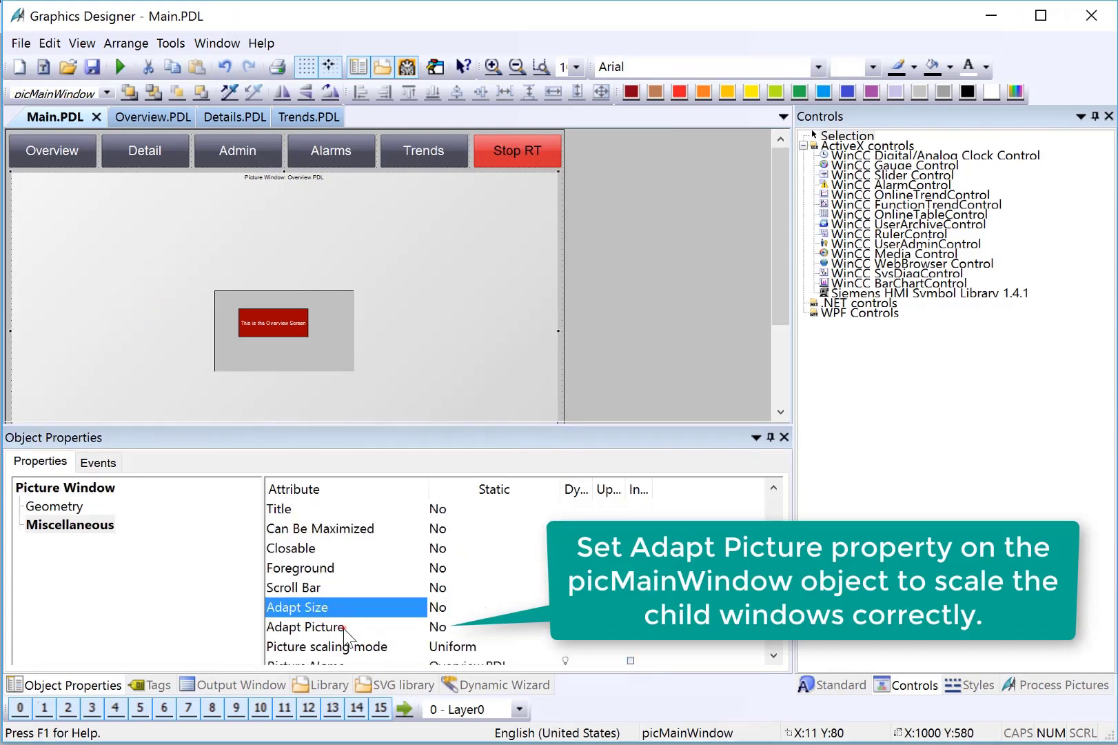
double_click(343, 627)
click(92, 67)
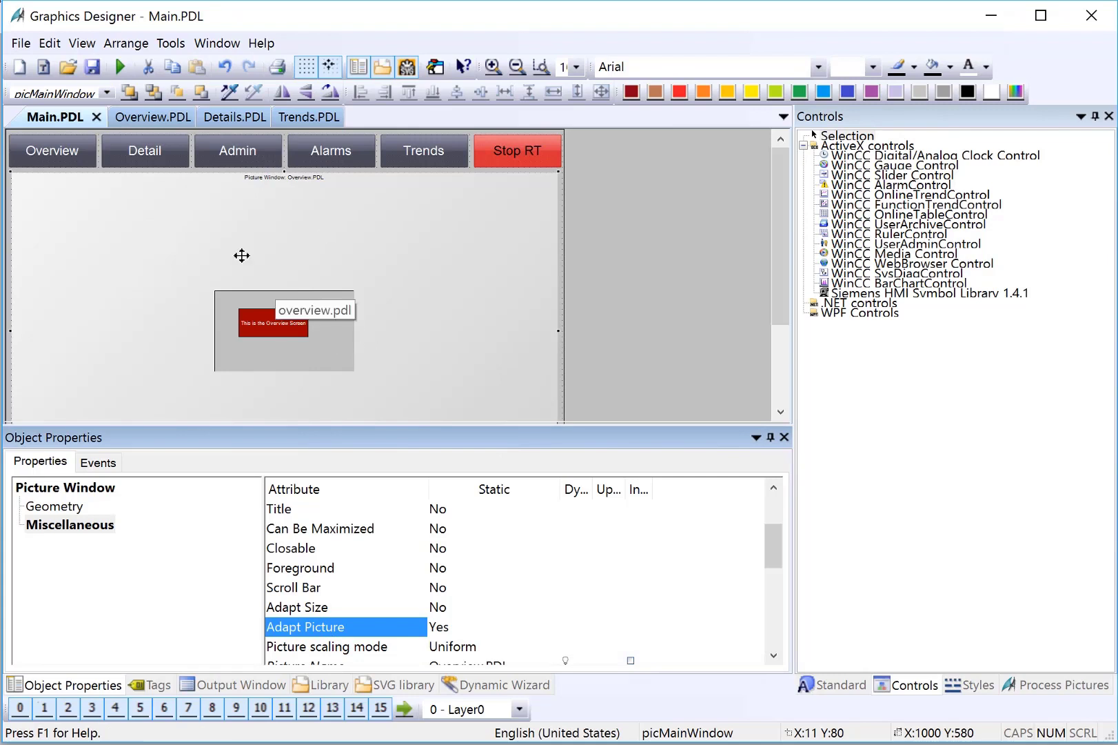
click(94, 67)
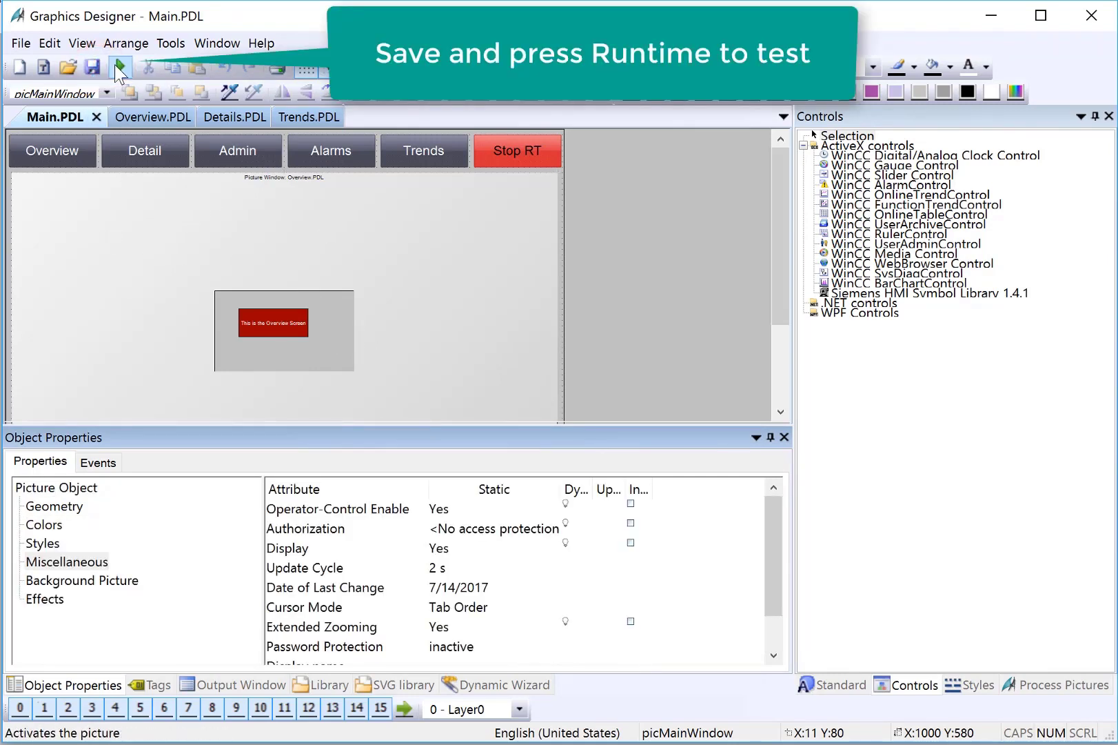
- Launch runtime, view the Admin, Alarms and Trends screens, then shrink the runtime window
click(118, 67)
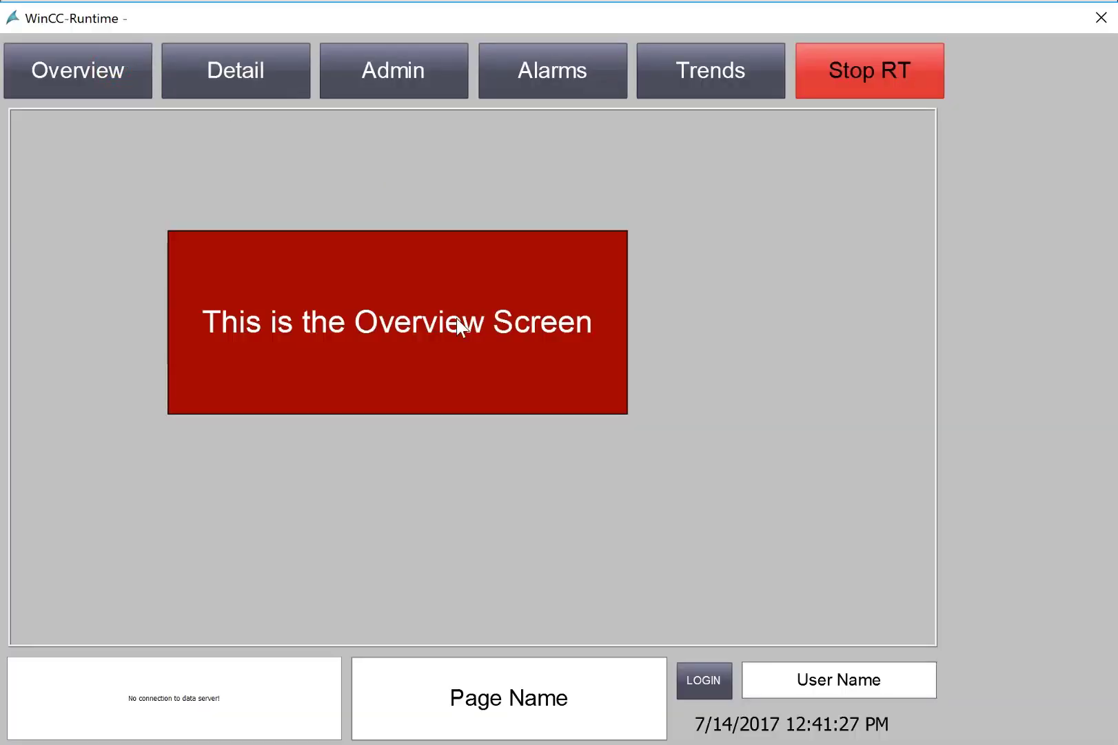
click(431, 74)
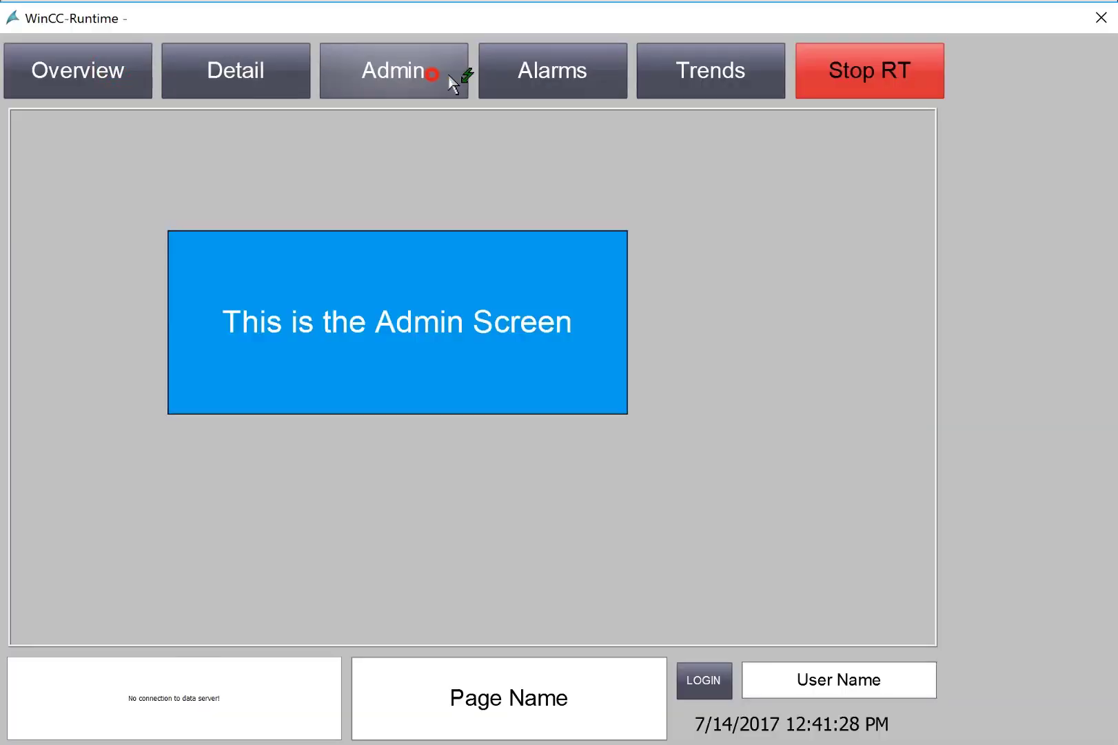
click(533, 82)
click(711, 86)
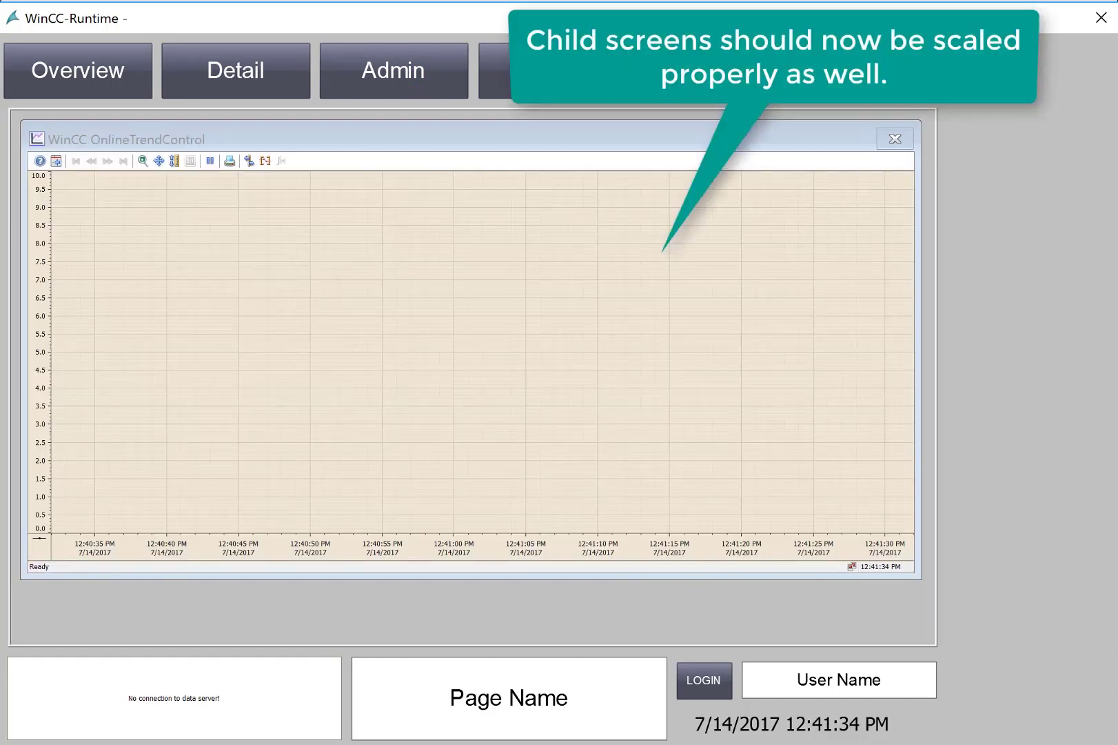
mouse_move(1113, 741)
mouse_down()
mouse_move(911, 662)
mouse_move(684, 552)
mouse_move(737, 606)
mouse_move(793, 614)
mouse_move(764, 602)
mouse_move(794, 634)
mouse_move(728, 594)
mouse_move(786, 613)
mouse_move(861, 659)
mouse_move(972, 686)
mouse_move(993, 714)
mouse_move(1116, 742)
mouse_up()
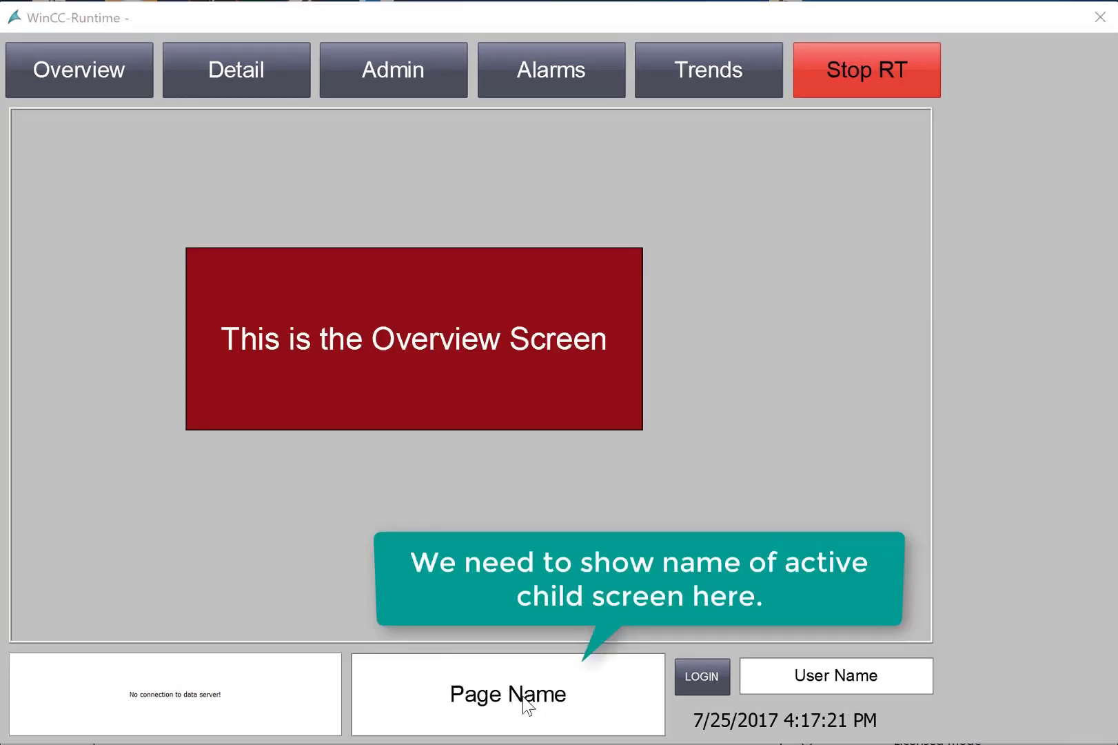
- Show the Admin screen in runtime, then select picMainWindow on Main.PDL
click(398, 84)
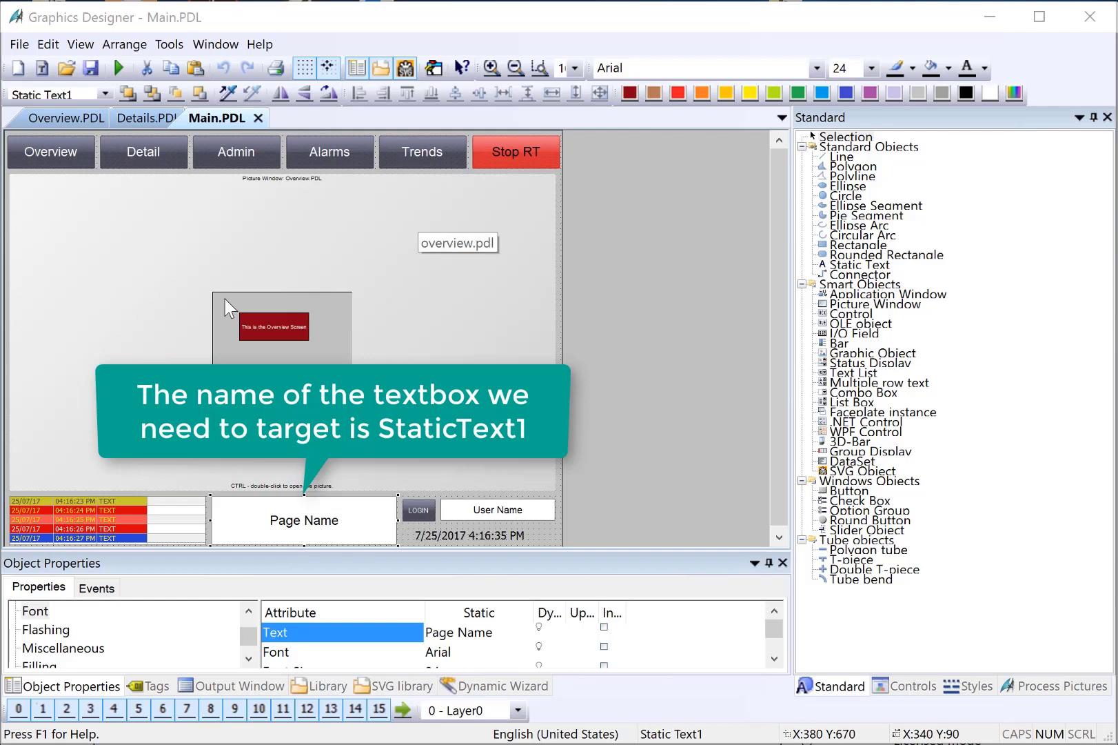
click(154, 303)
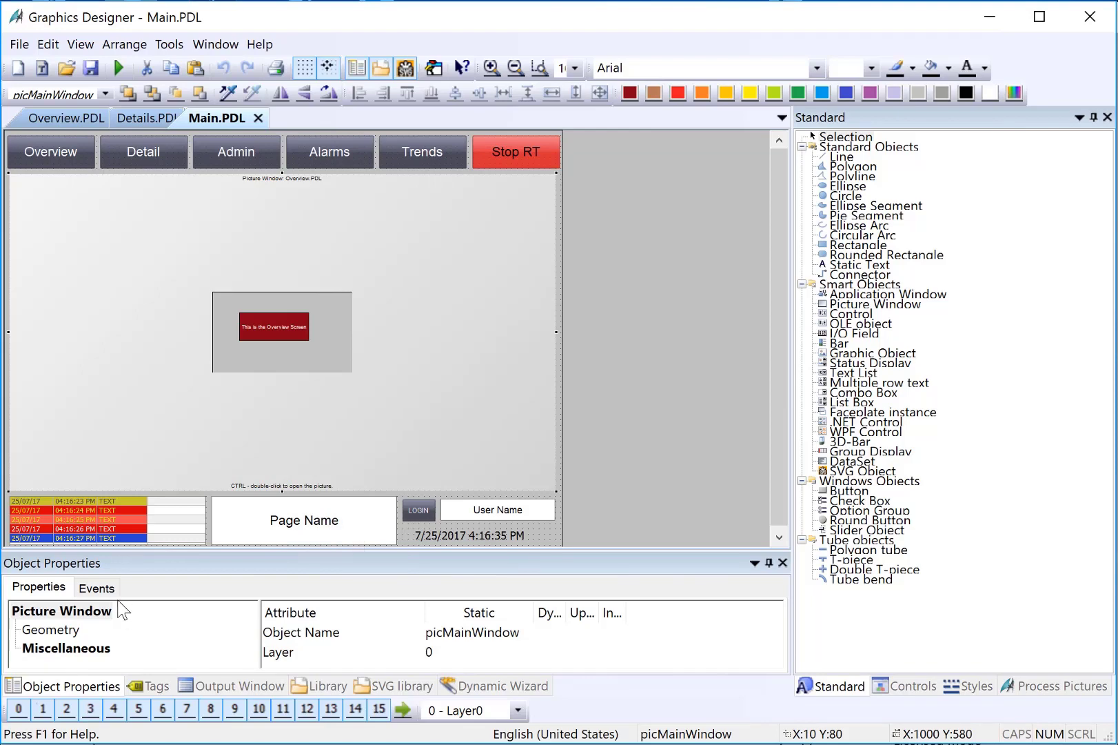
- In picMainWindow's events, expand Miscellaneous and select Picture Name to list its Change event
click(97, 586)
drag(84, 548, 108, 421)
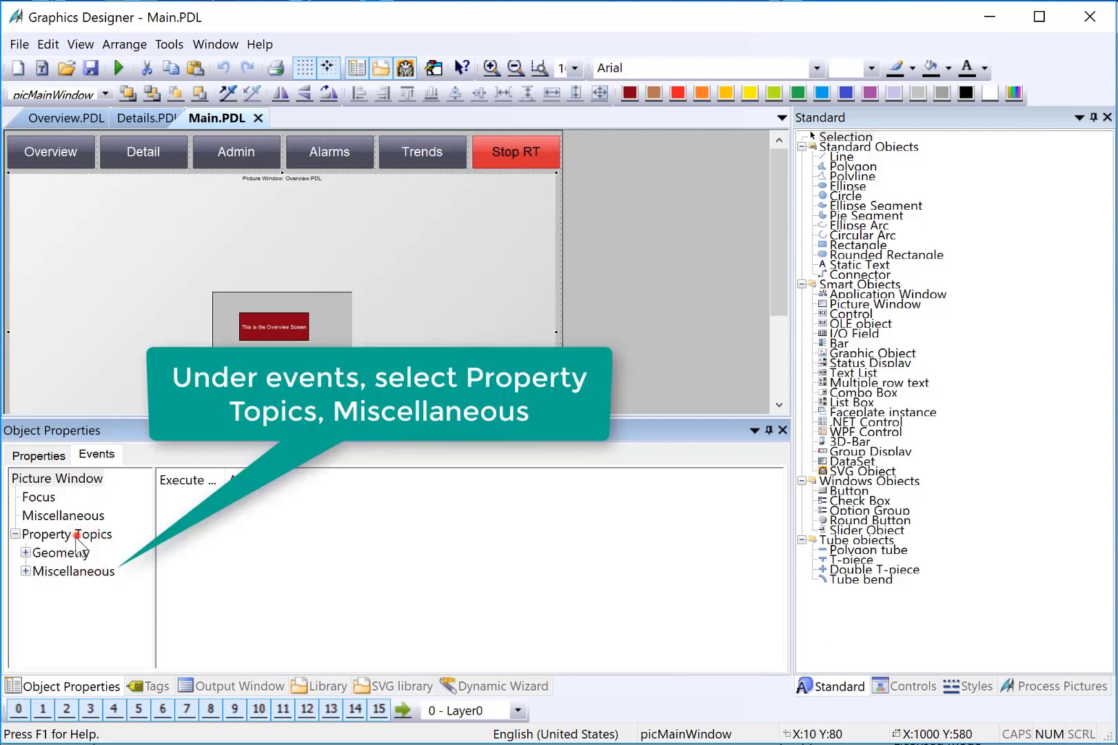
click(28, 573)
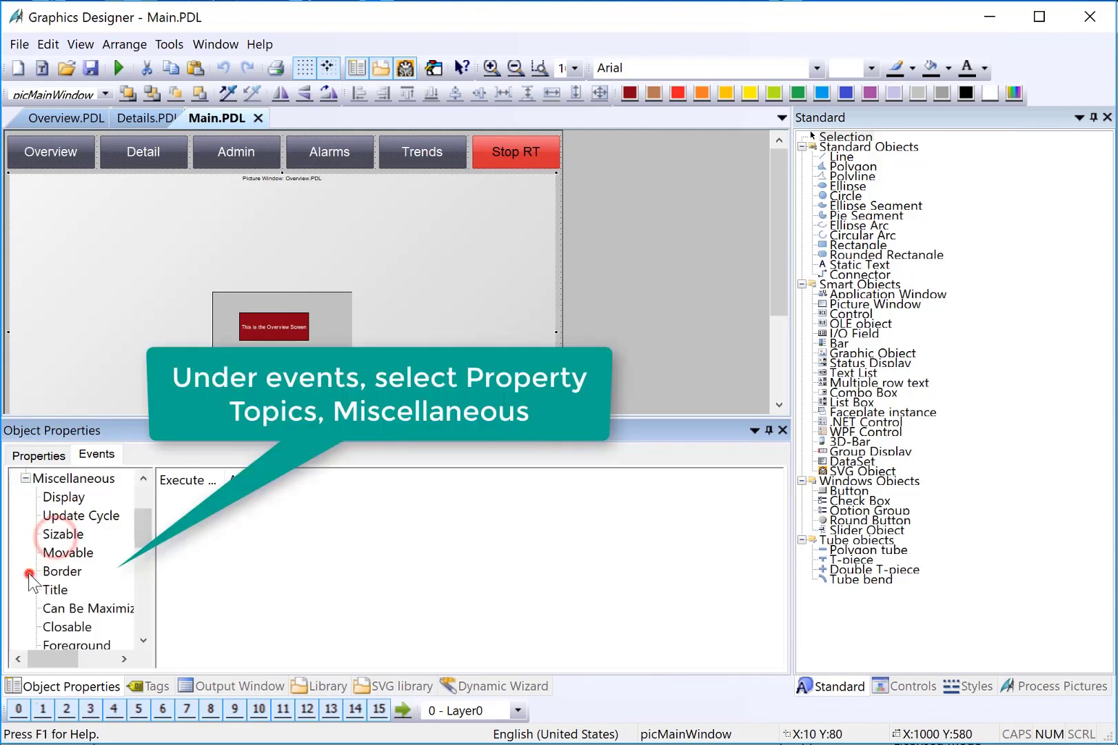
drag(143, 527, 143, 575)
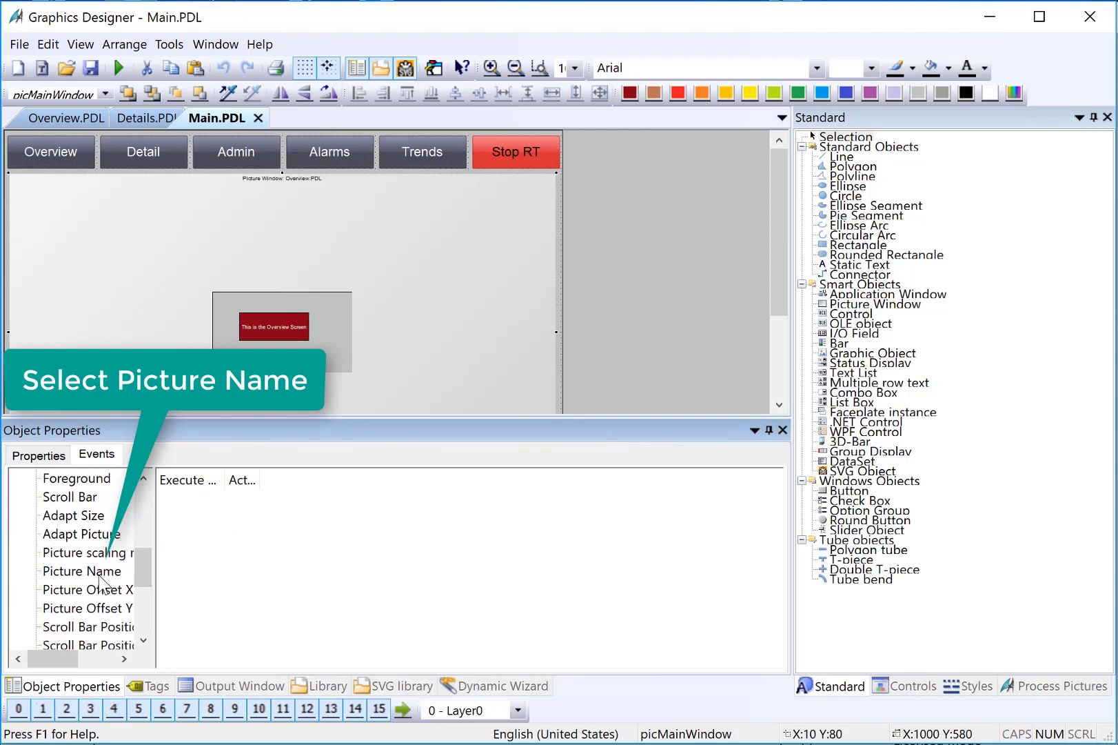
click(98, 574)
drag(225, 480, 387, 476)
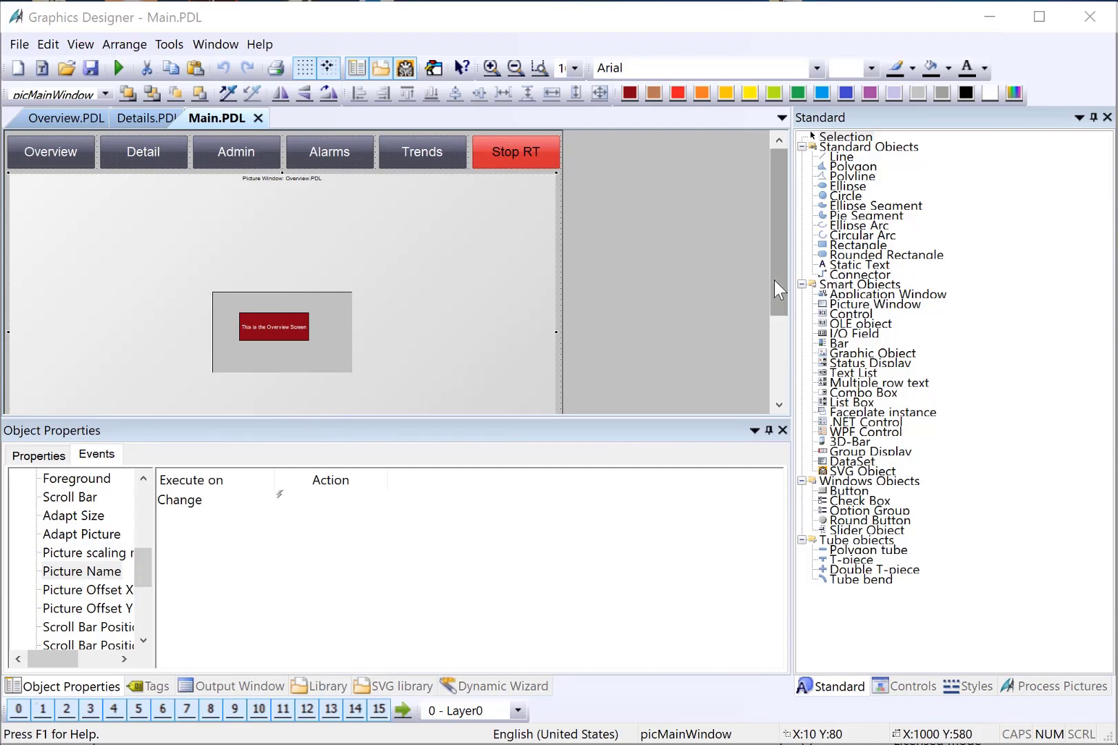
drag(775, 283, 779, 370)
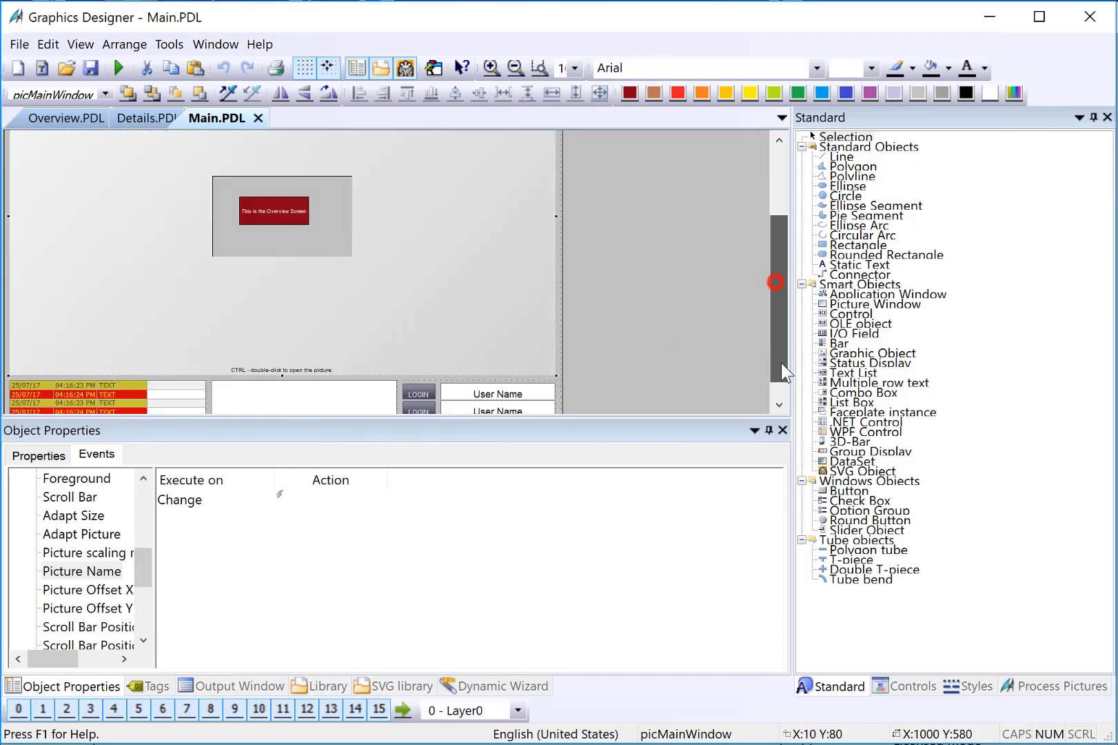
- Add a direct connection on Change mapping Picture Name to Static Text1's Text property
right_click(281, 495)
click(316, 549)
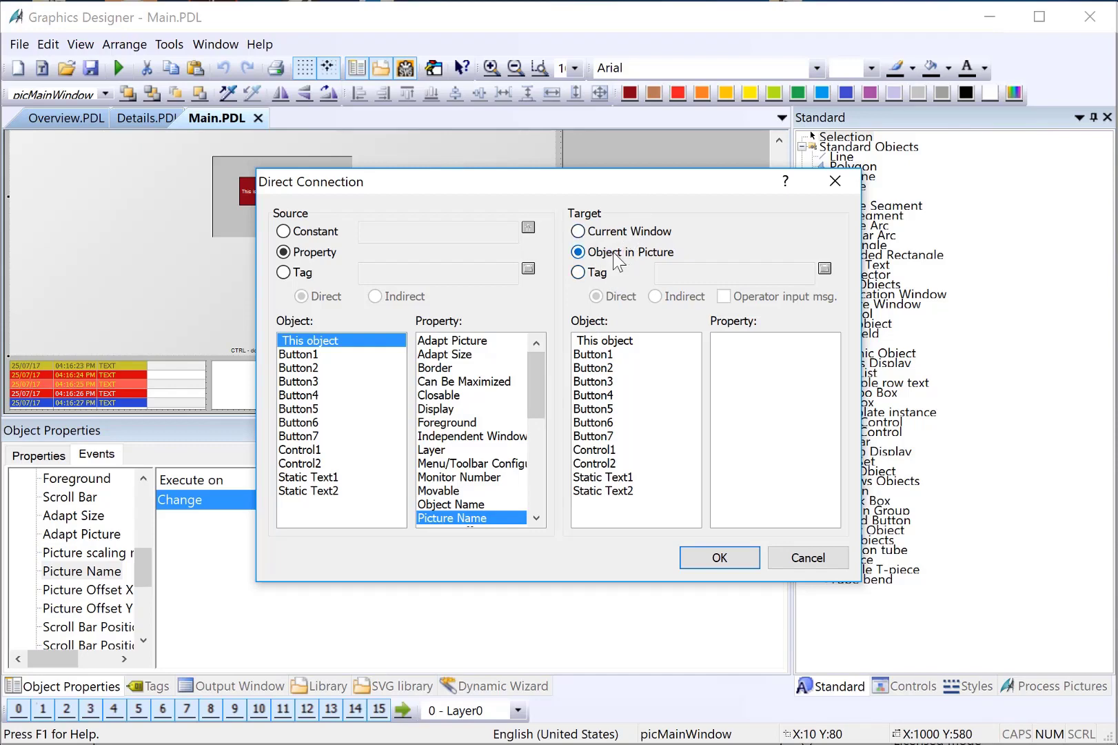
drag(554, 179, 739, 244)
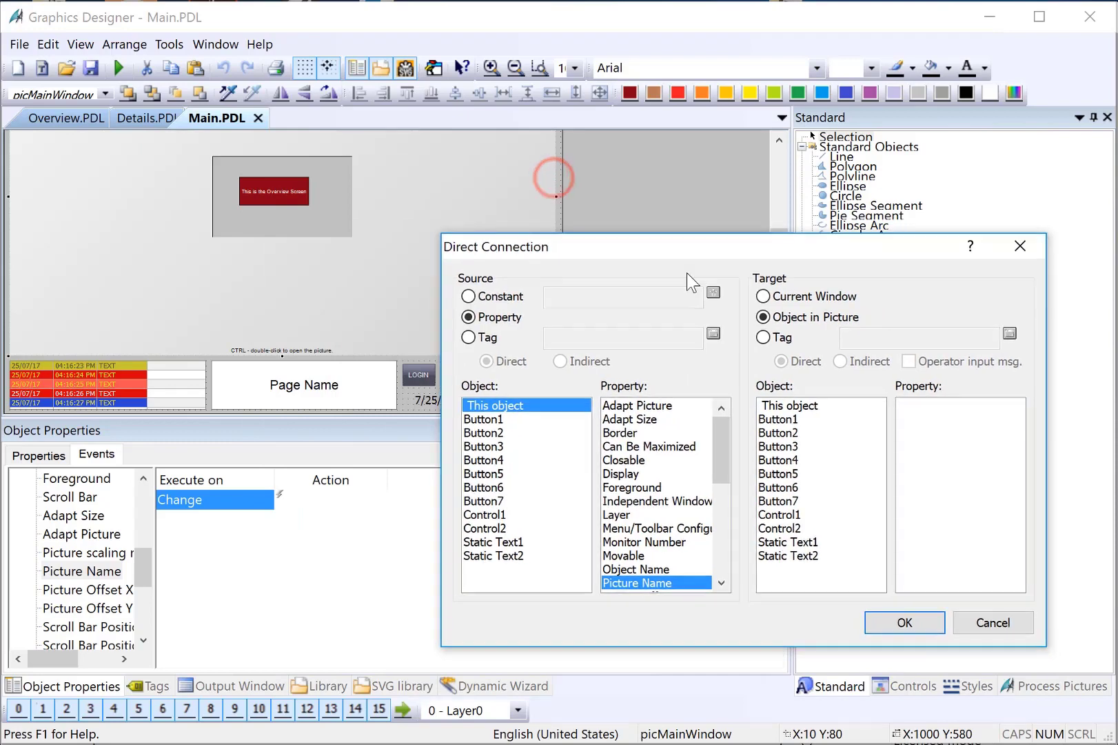
click(803, 542)
drag(1025, 438, 1019, 552)
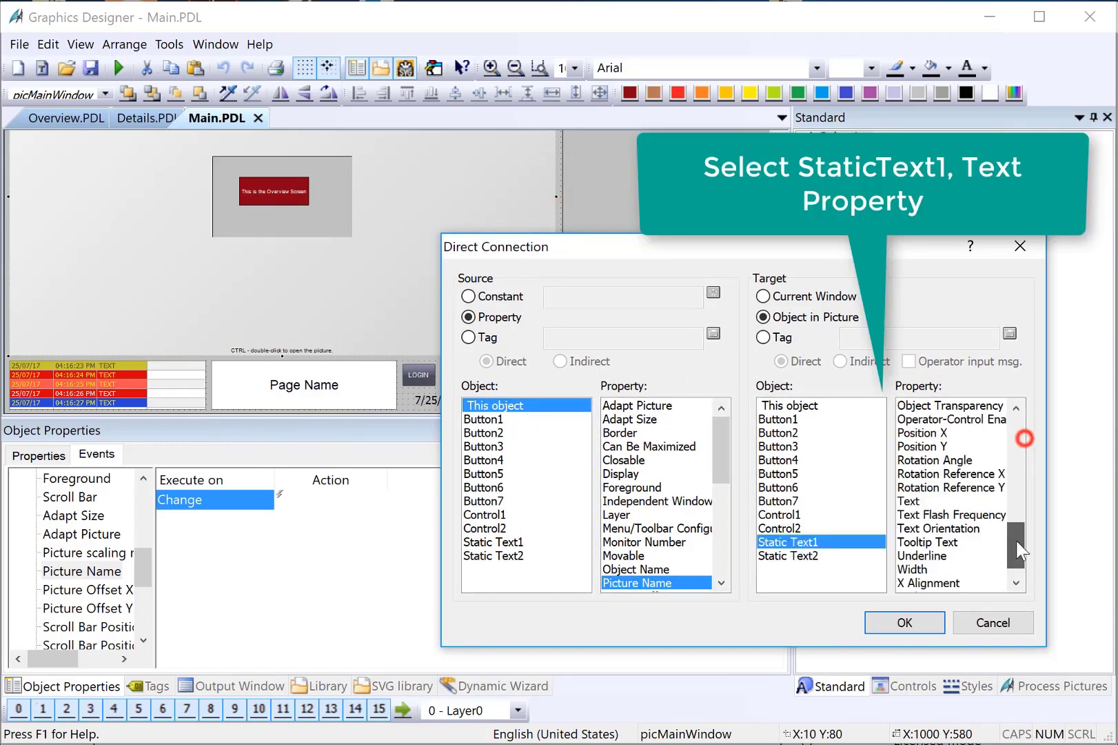
click(908, 501)
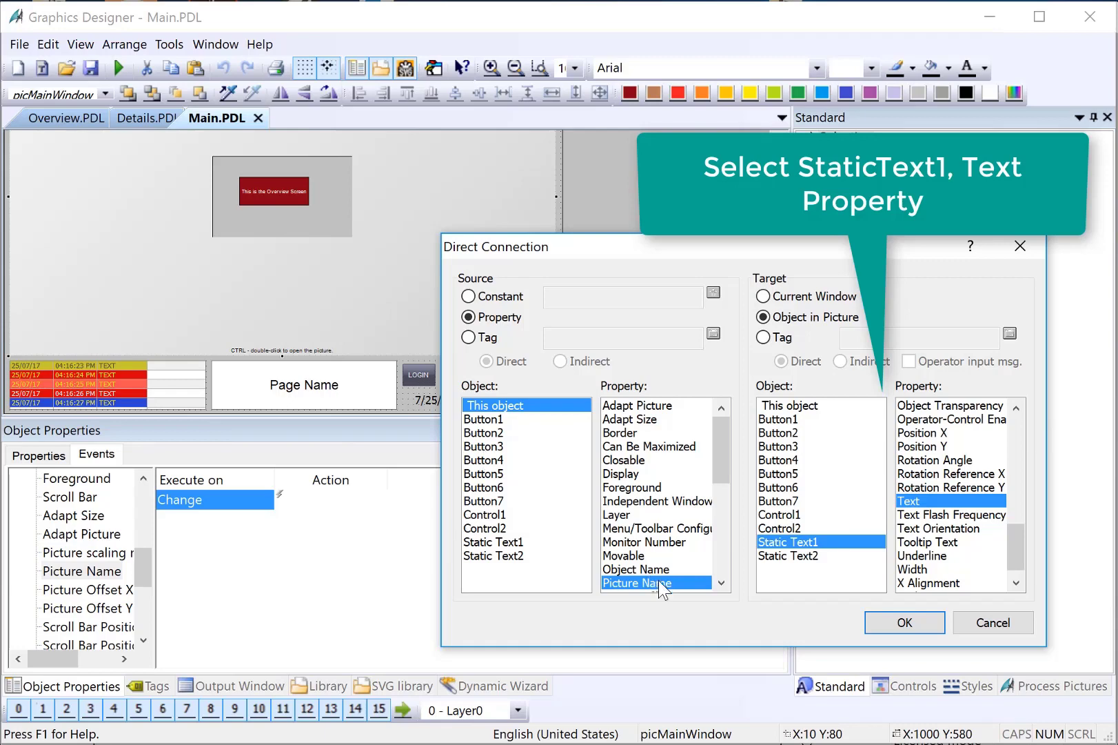
- Confirm the connection and set the Page Name text to Overview.PDL
click(896, 622)
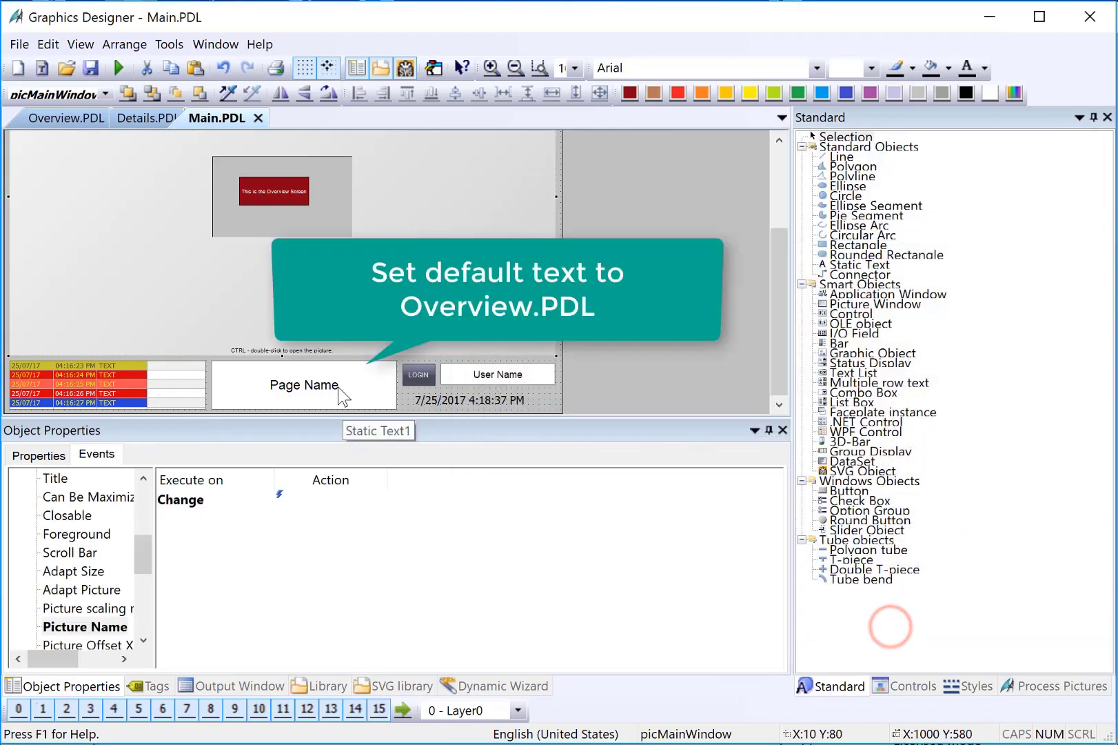
double_click(339, 398)
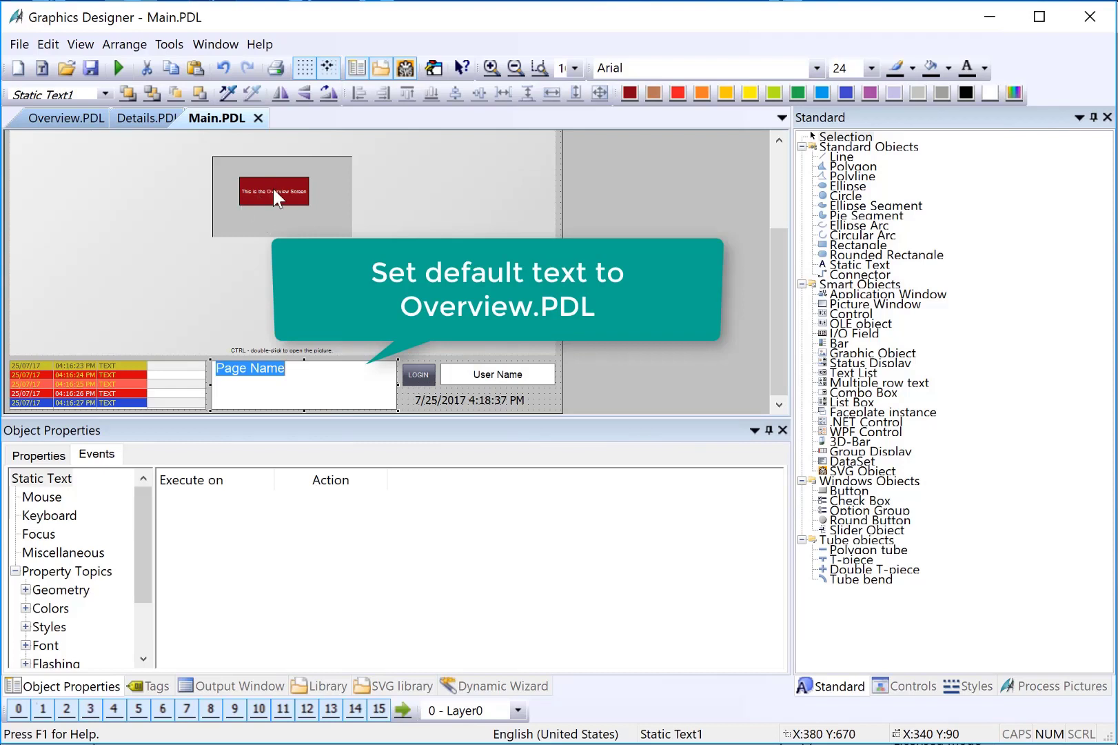
text(Overview.PDL)
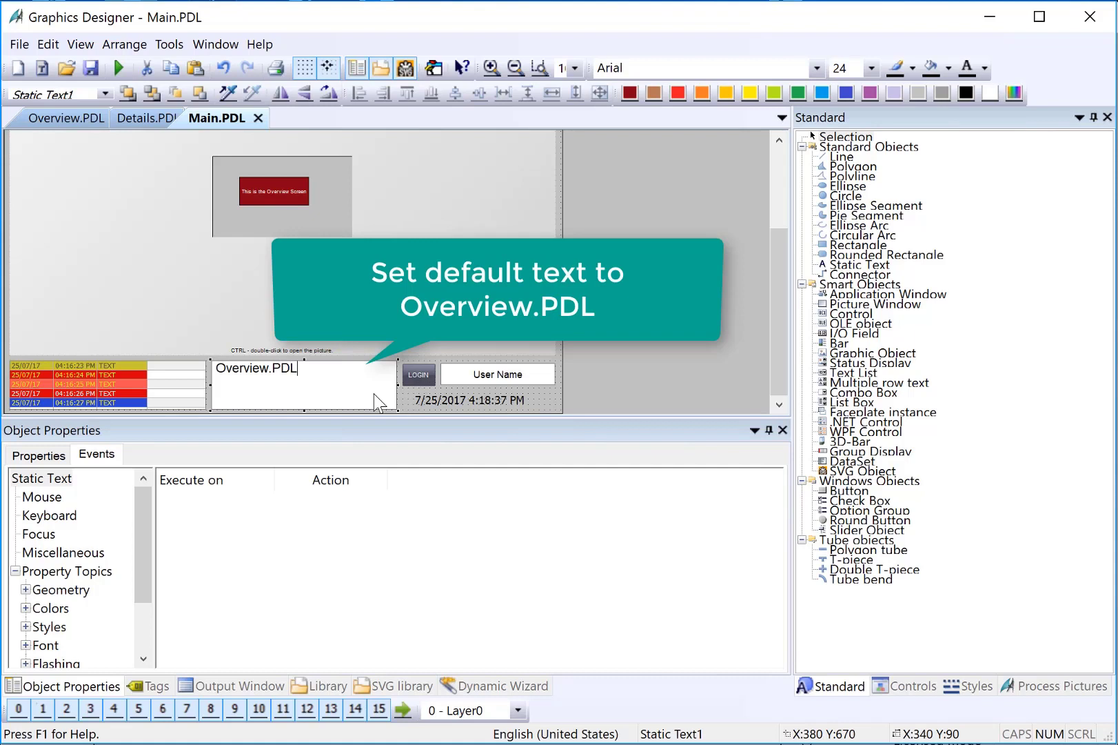
key(Return)
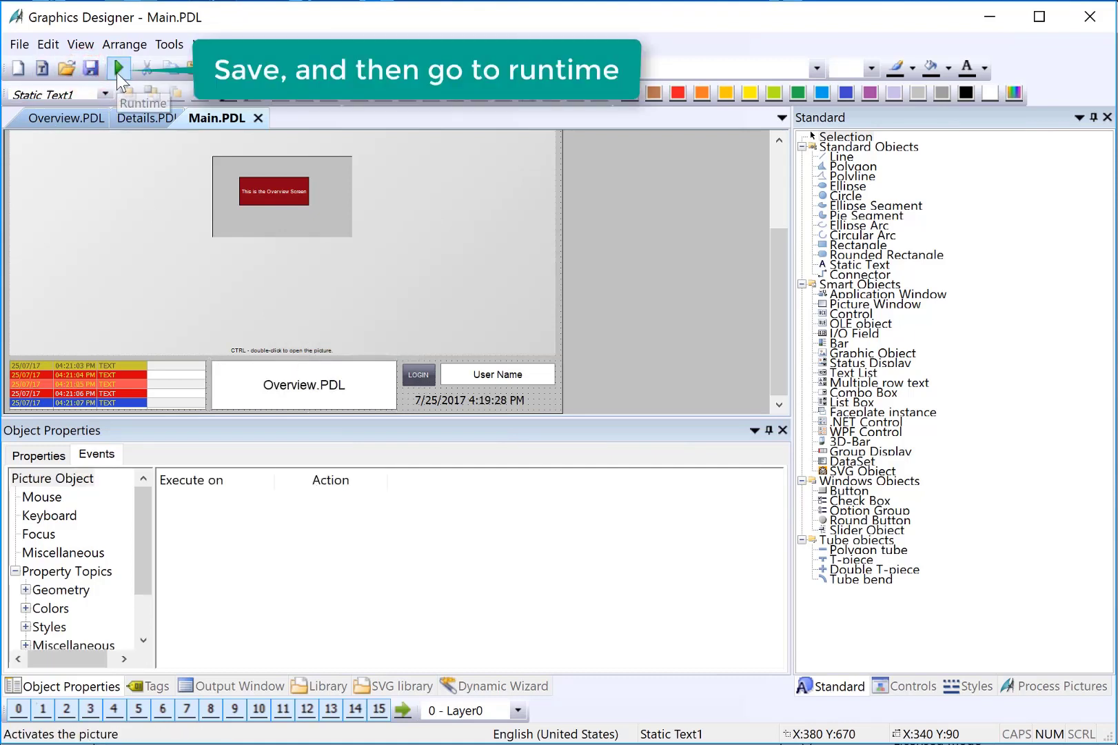
- Run the project and open Details to check the page name shows Details.PDL
click(117, 72)
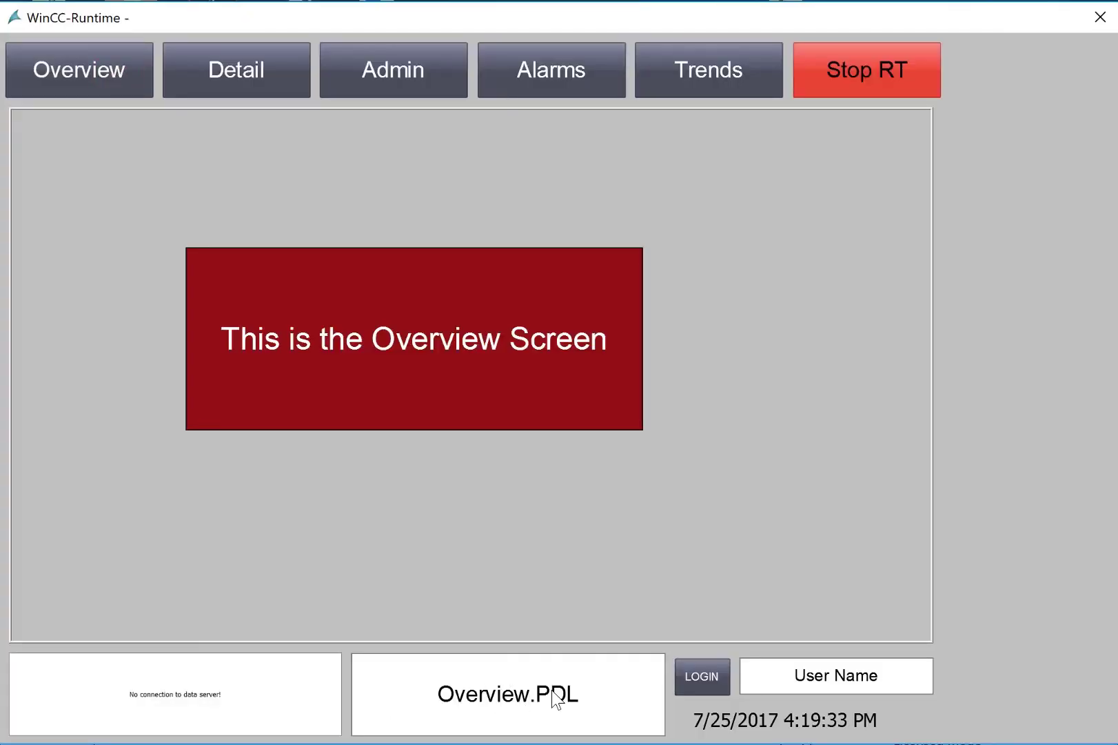
click(232, 84)
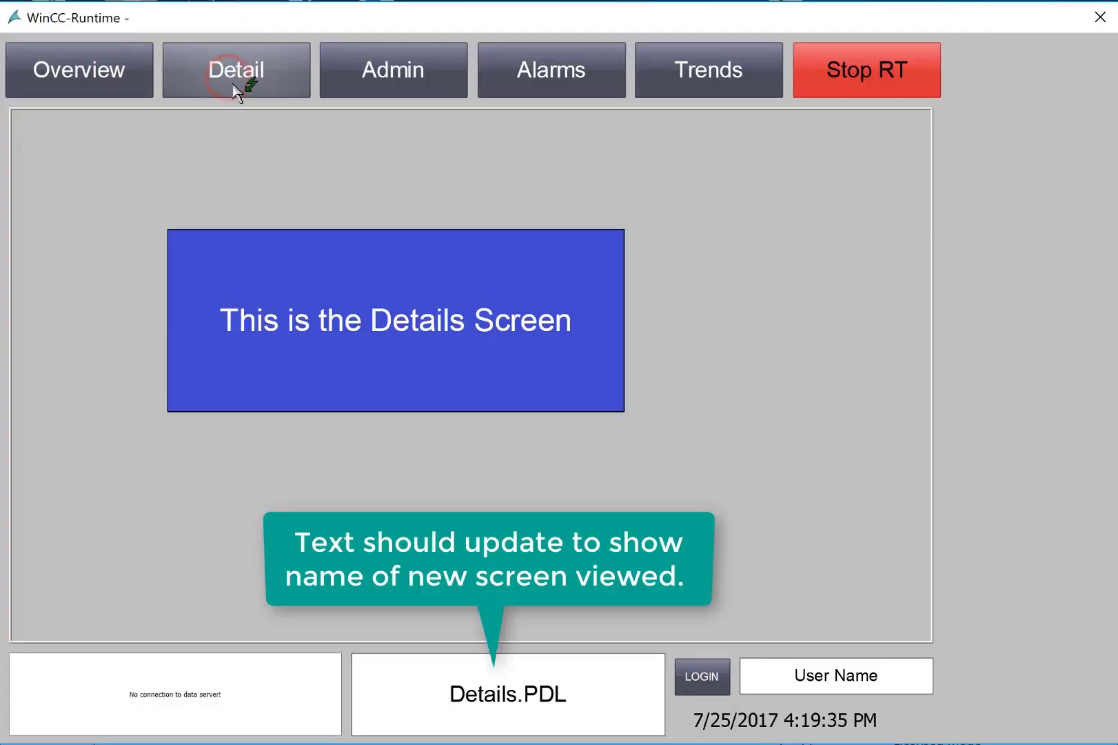